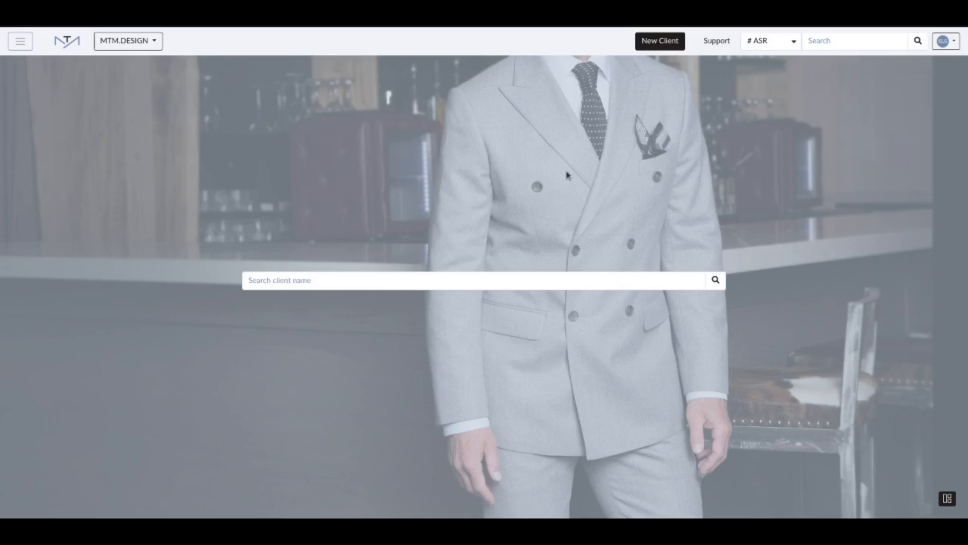
Step: Save a new client in MTM.Design and view the 'Welcome to Sew Sew Custom in Springfield' email
click(656, 40)
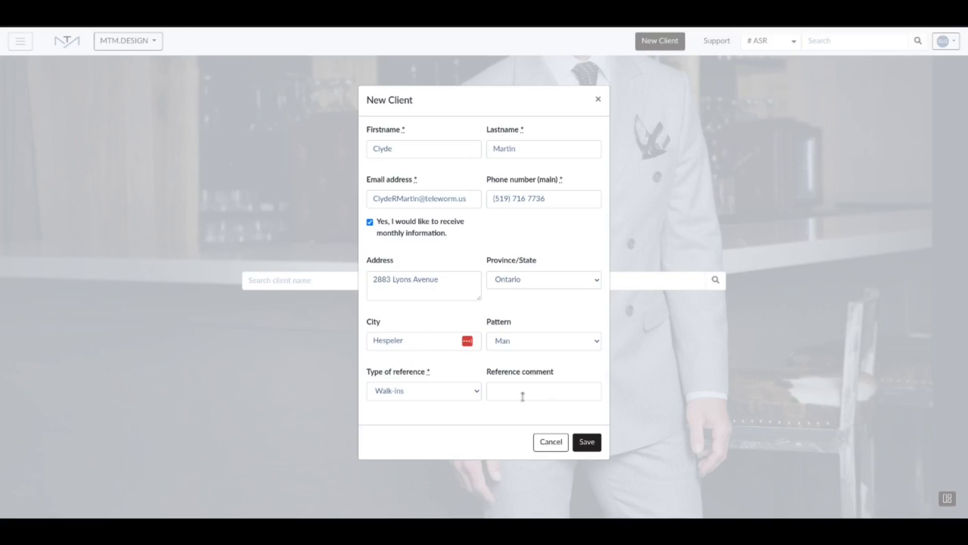
click(588, 443)
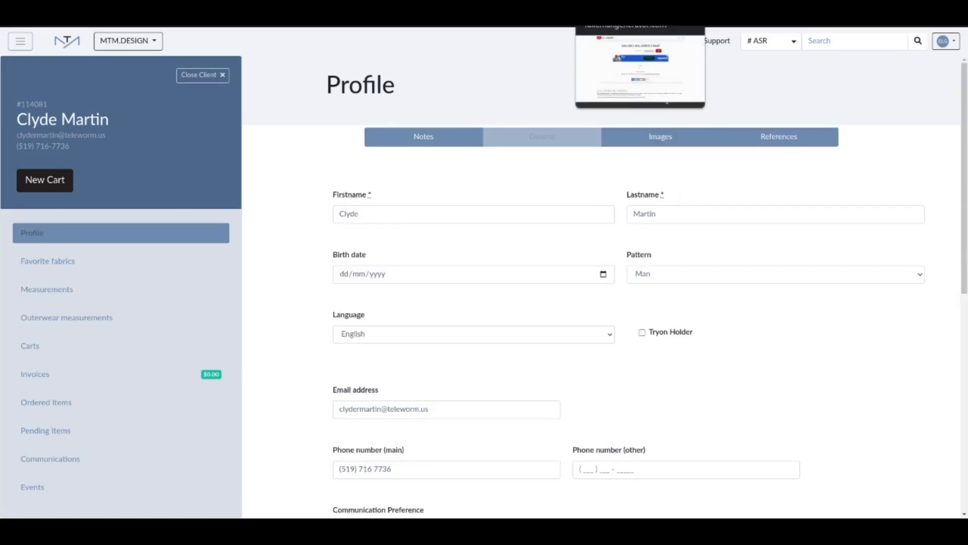
click(585, 20)
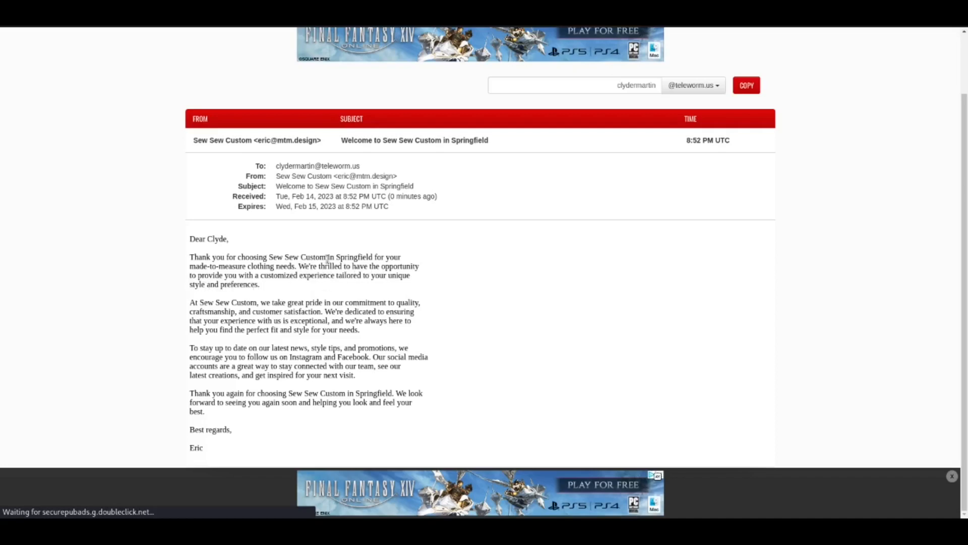
Step: Review the Sew Sew Custom welcome email text, including its Instagram and Facebook mentions
drag(328, 258, 316, 407)
click(328, 344)
double_click(317, 357)
drag(338, 355, 348, 355)
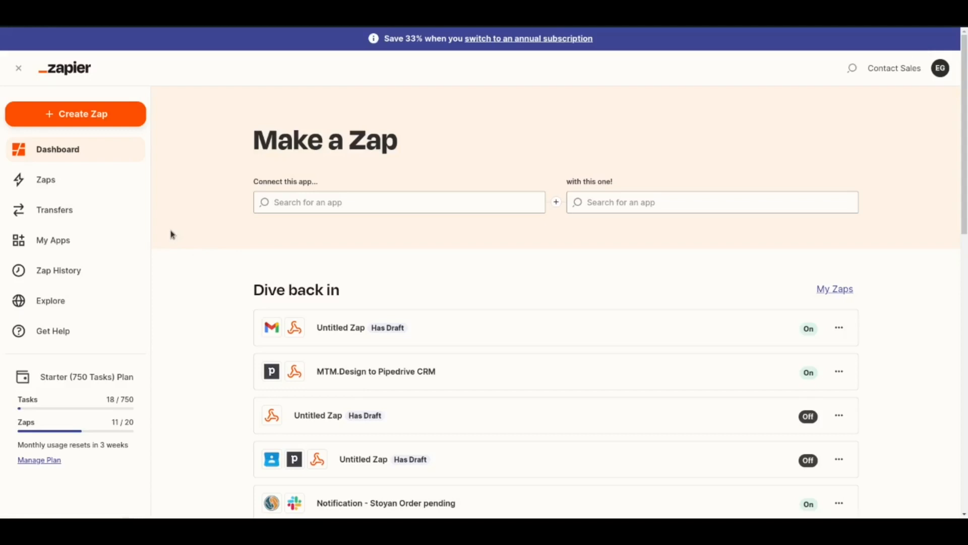
Step: Create a new Zap with a Webhooks by Zapier trigger using the Catch Hook event
click(99, 113)
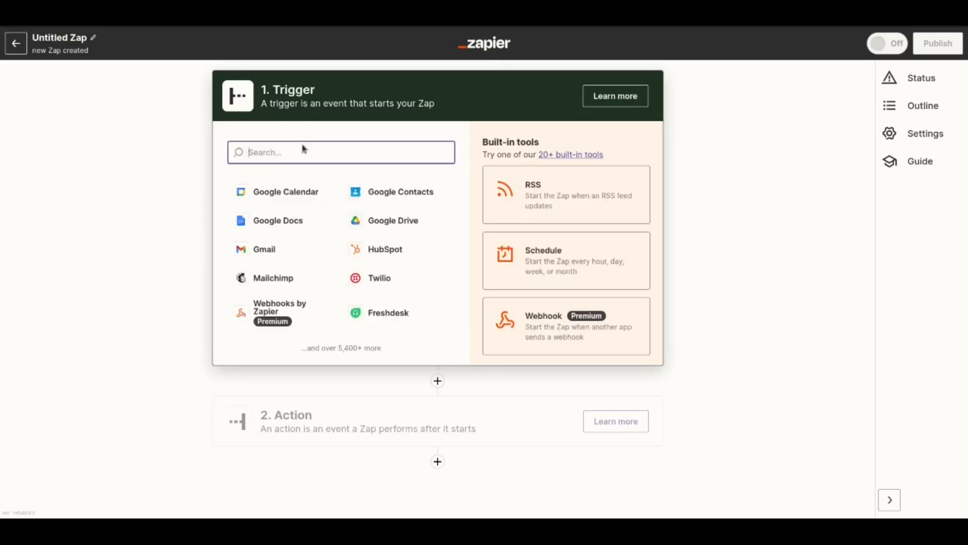
text(webhook)
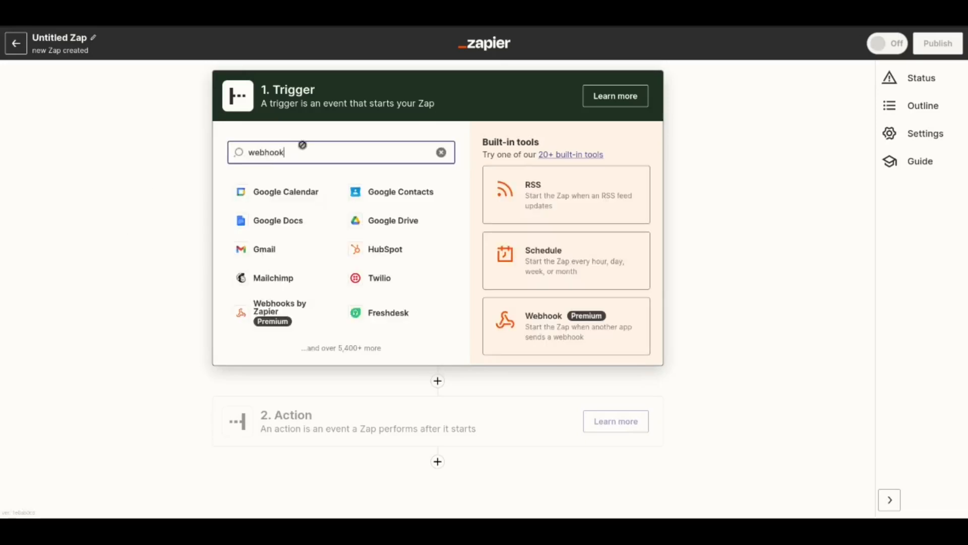
key(Return)
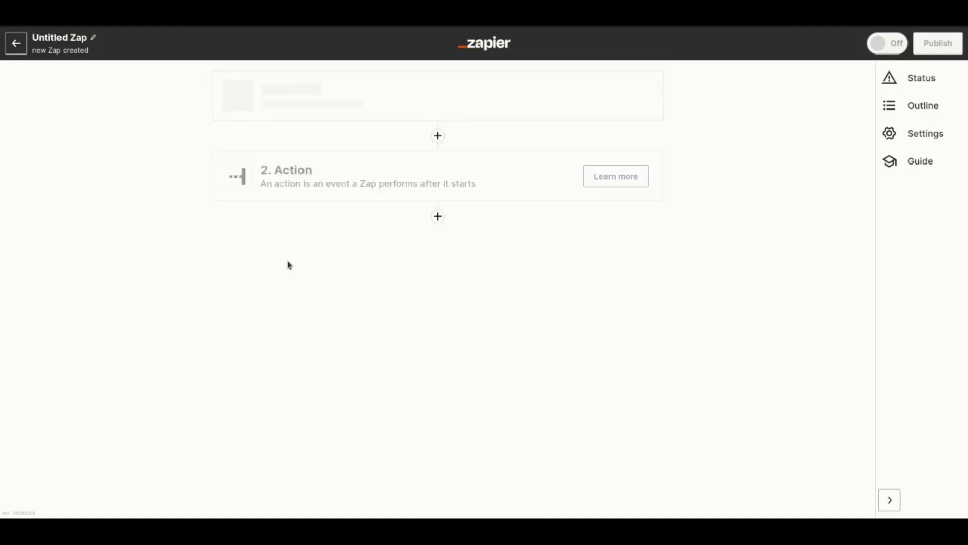
click(365, 227)
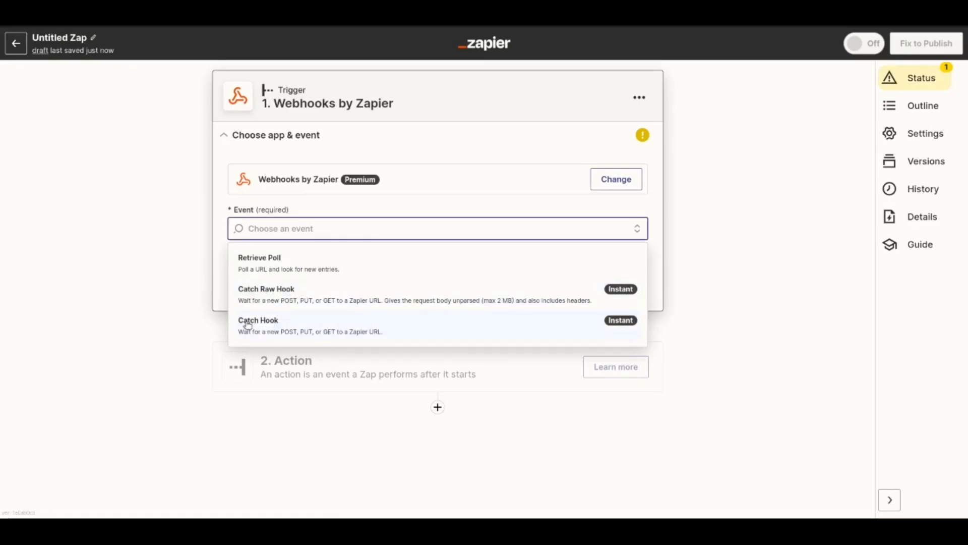
click(267, 328)
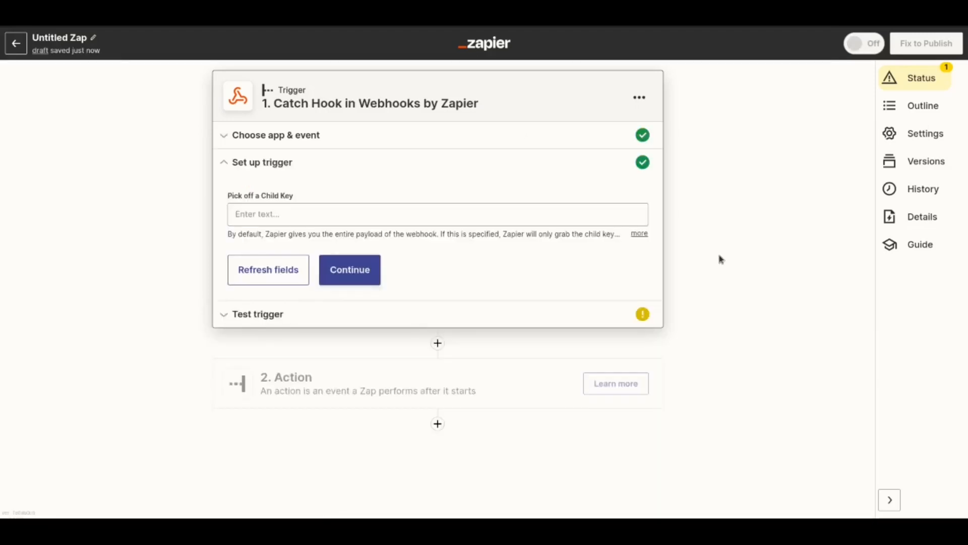
Step: Continue to Test trigger and copy the generated webhook URL
click(354, 279)
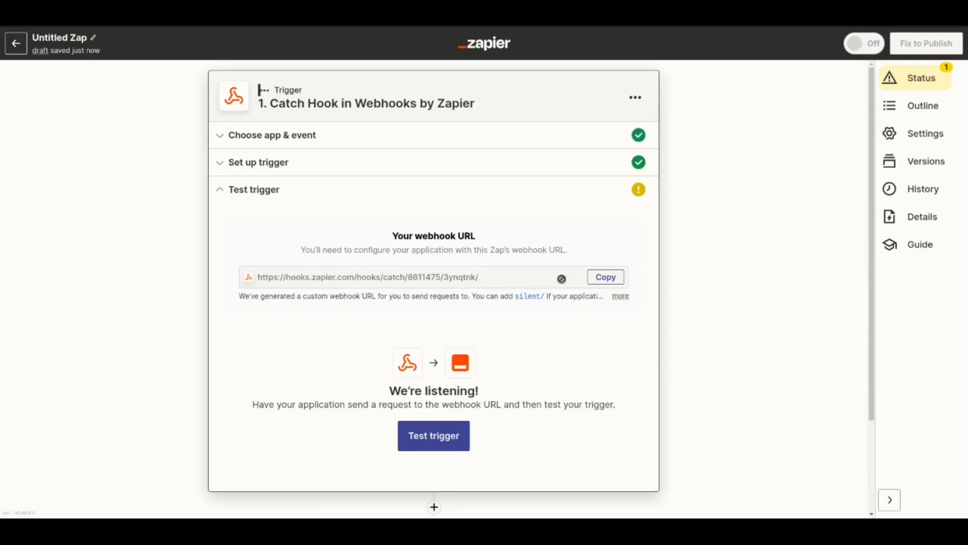
click(605, 283)
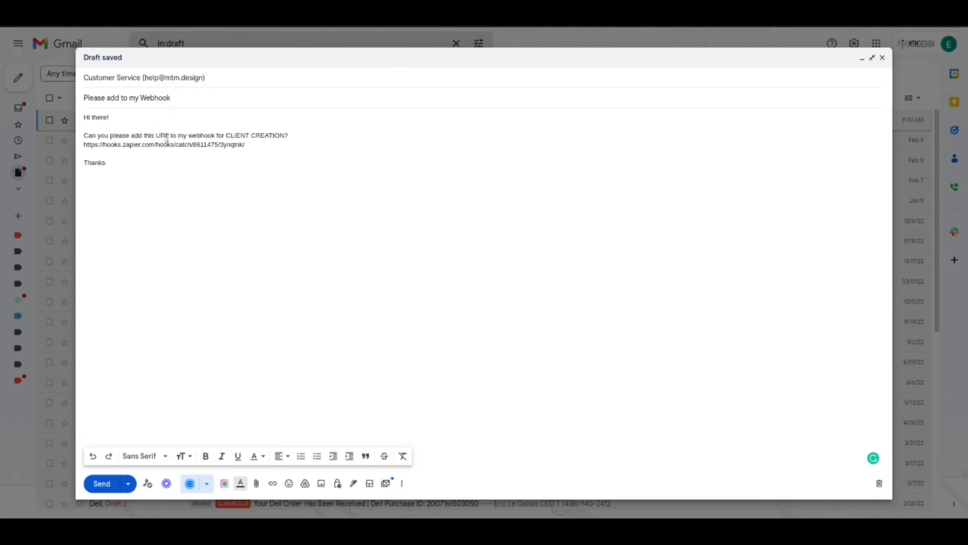
Step: Highlight the CLIENT CREATION request in the Gmail draft
drag(225, 137, 281, 136)
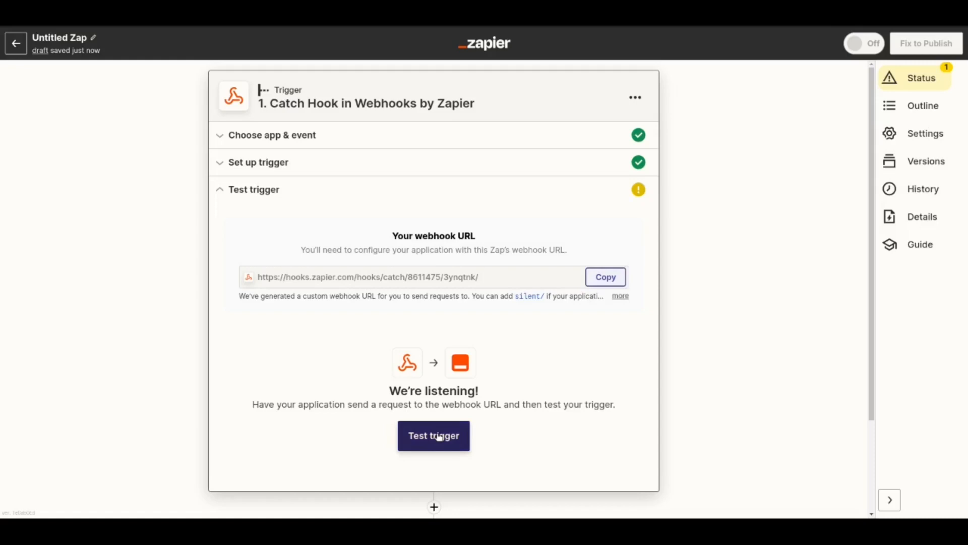
Step: Run the trigger test to listen for a webhook request
click(439, 437)
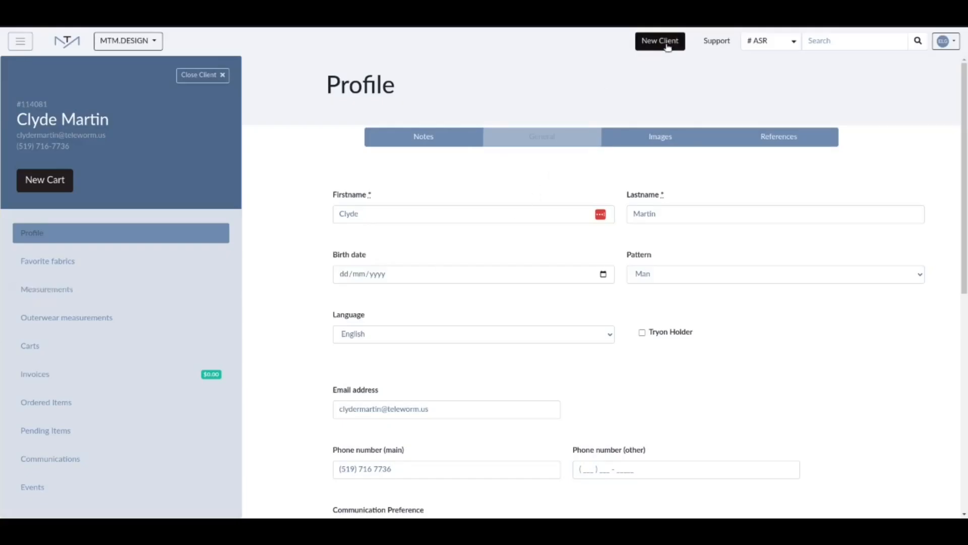
Step: Fill in a second New Client form, checking first and last names, and save it
click(667, 46)
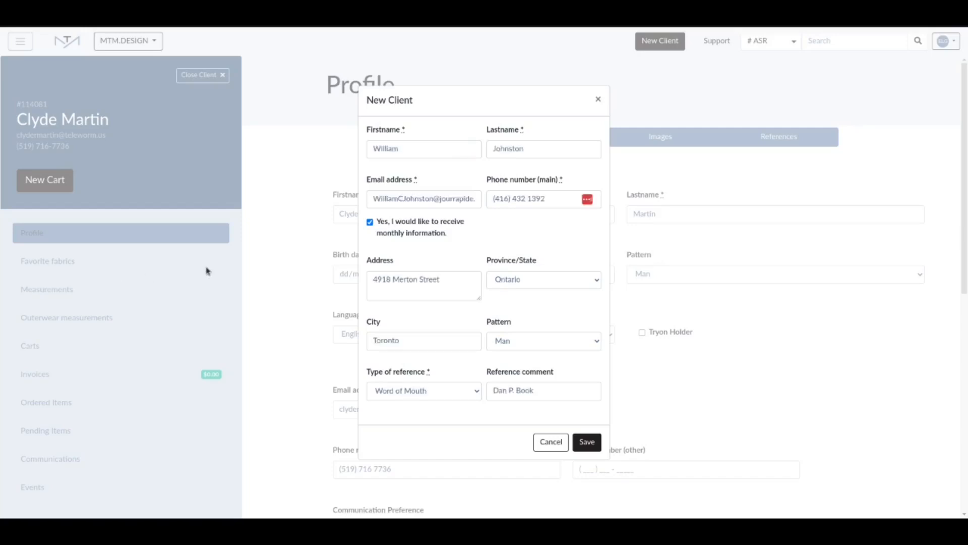
click(424, 151)
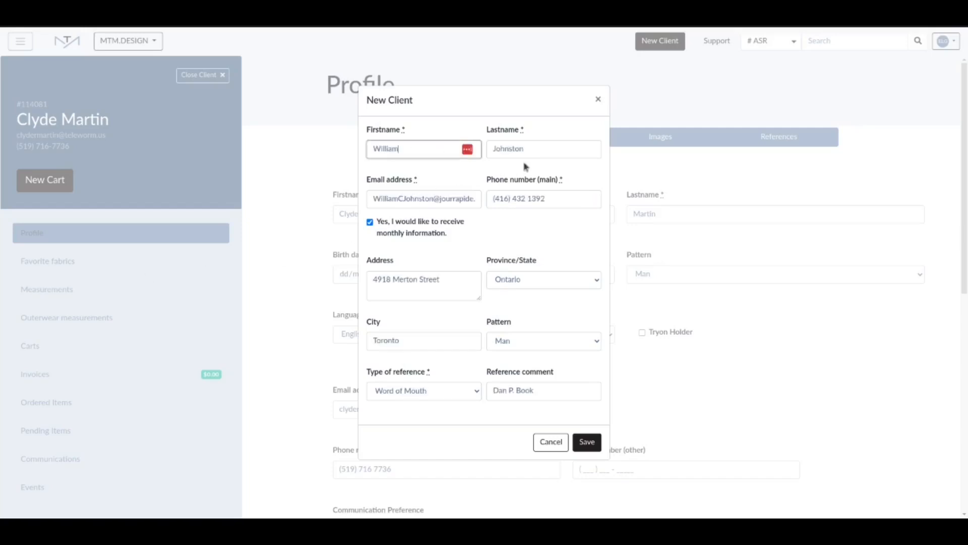
click(555, 149)
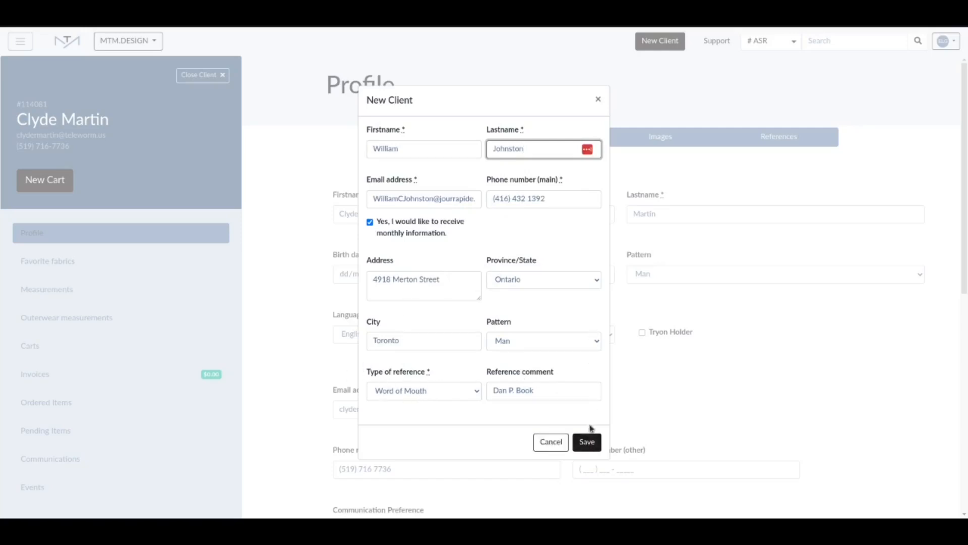
key(Return)
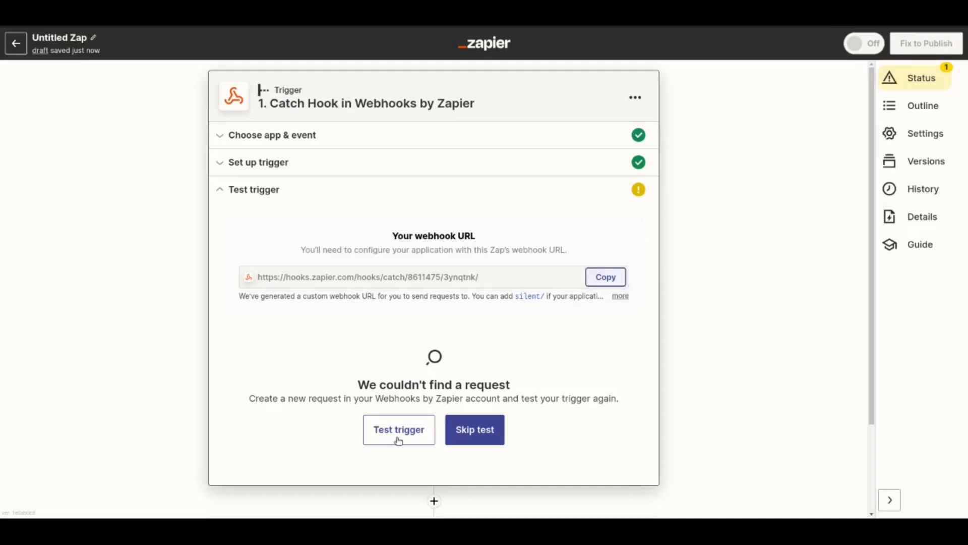
Step: Retest the trigger, review the client's name, address, e-mail and phone data, and continue
click(398, 431)
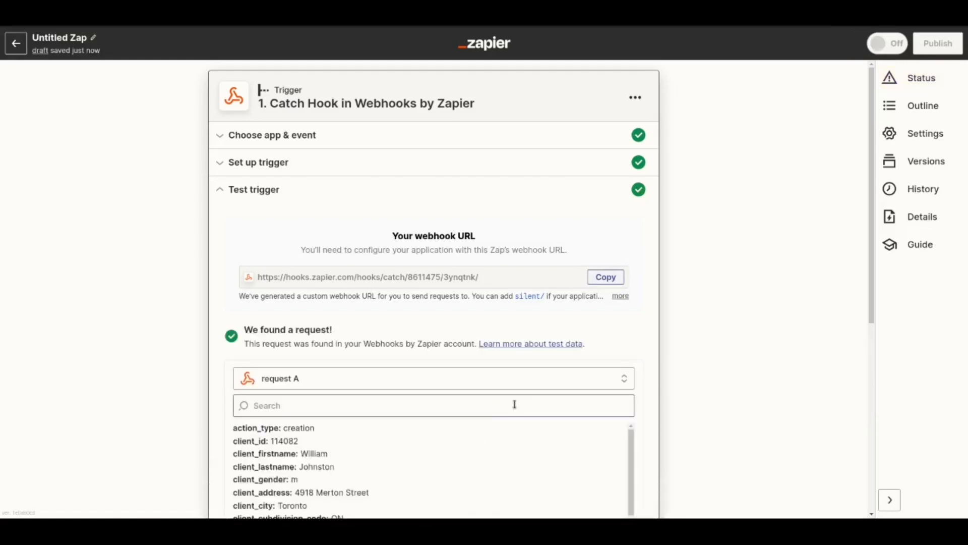
scroll(147, 296, down, 1)
scroll(147, 296, down, 3)
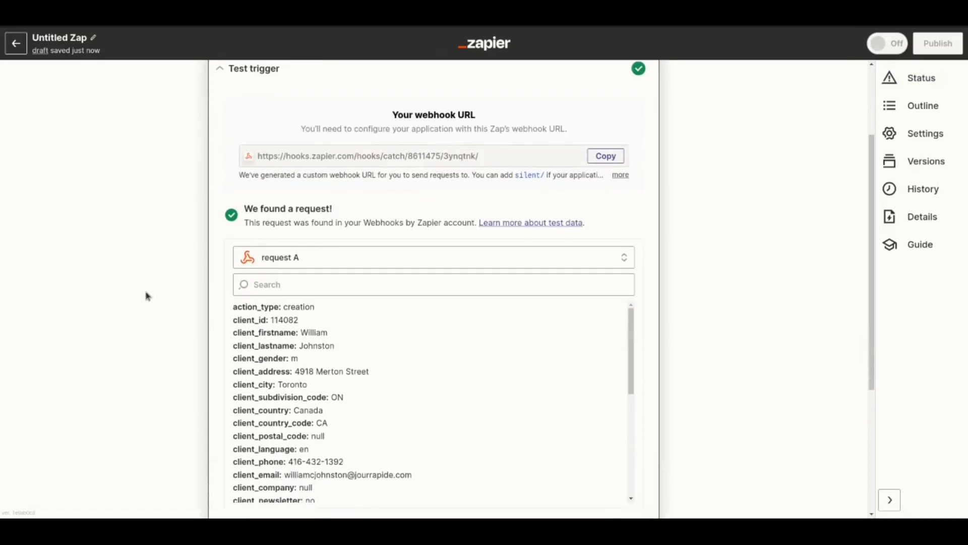
double_click(328, 286)
drag(235, 306, 402, 370)
click(326, 309)
drag(306, 311, 346, 363)
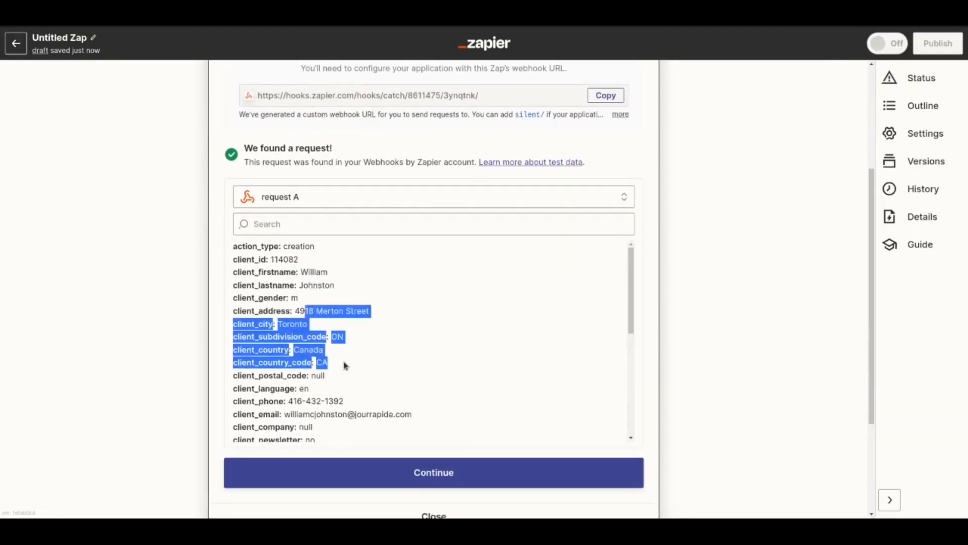
scroll(368, 368, down, 2)
drag(289, 355, 367, 354)
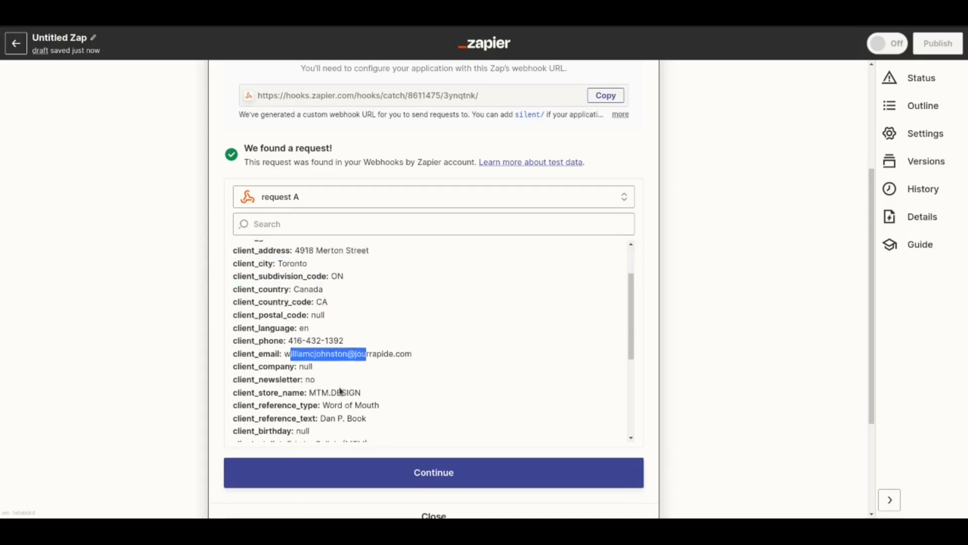
drag(297, 341, 345, 349)
scroll(417, 387, down, 3)
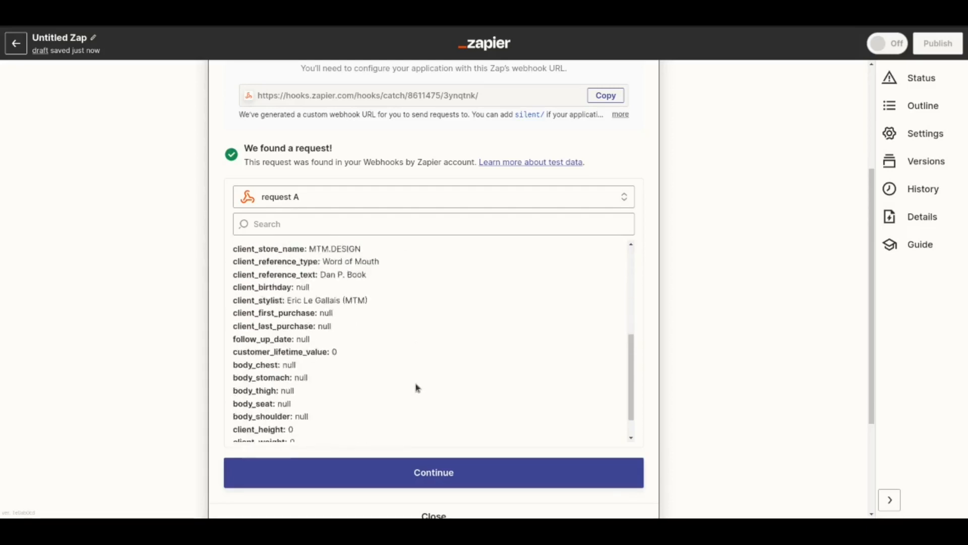
click(432, 472)
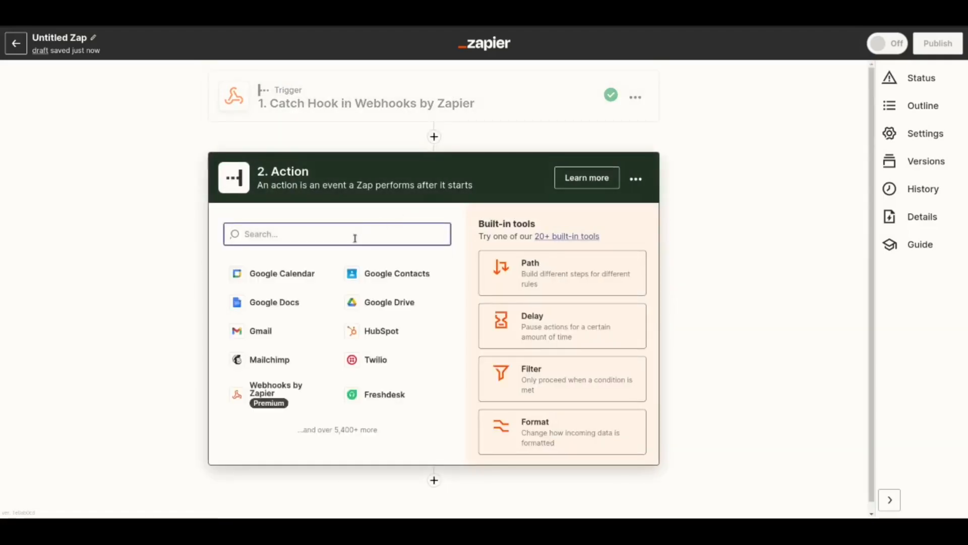
Step: Search action apps Outlook, Office, SMTP and IMAP, then choose Gmail
text(gmail)
double_click(298, 237)
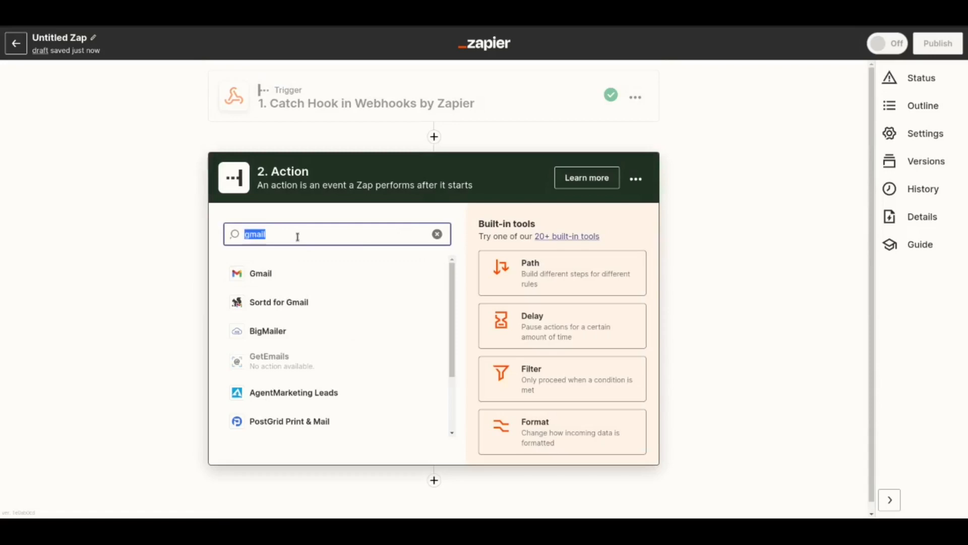
text(outloo)
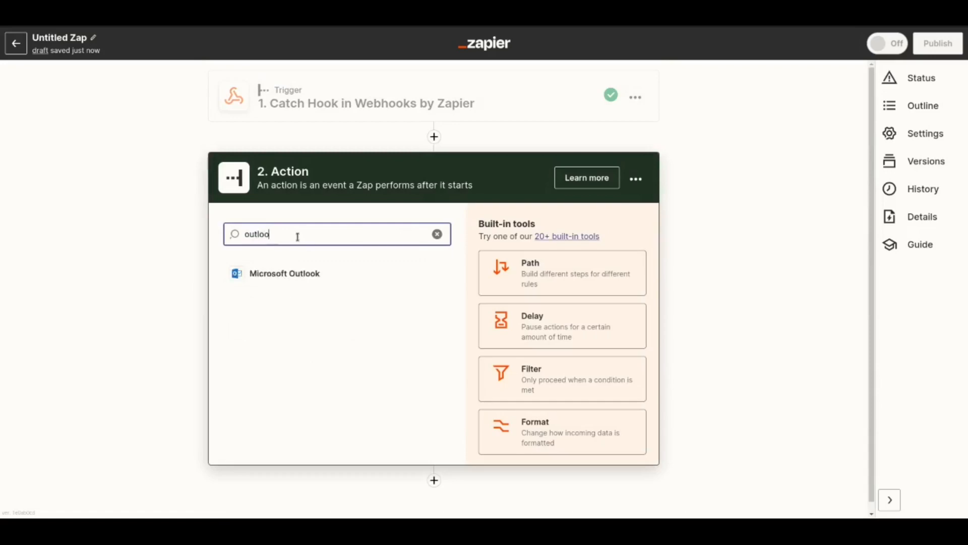
double_click(297, 237)
text(office)
double_click(336, 231)
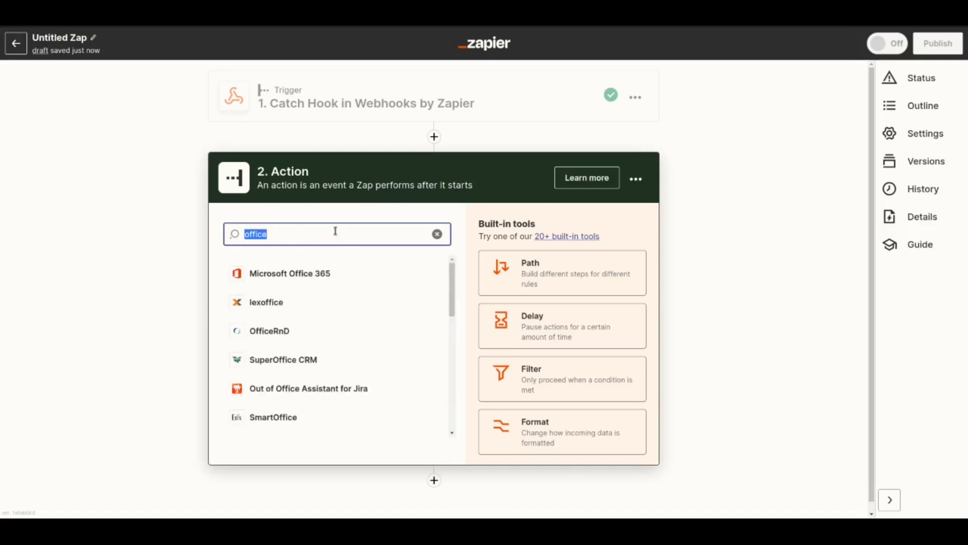
text(smtp)
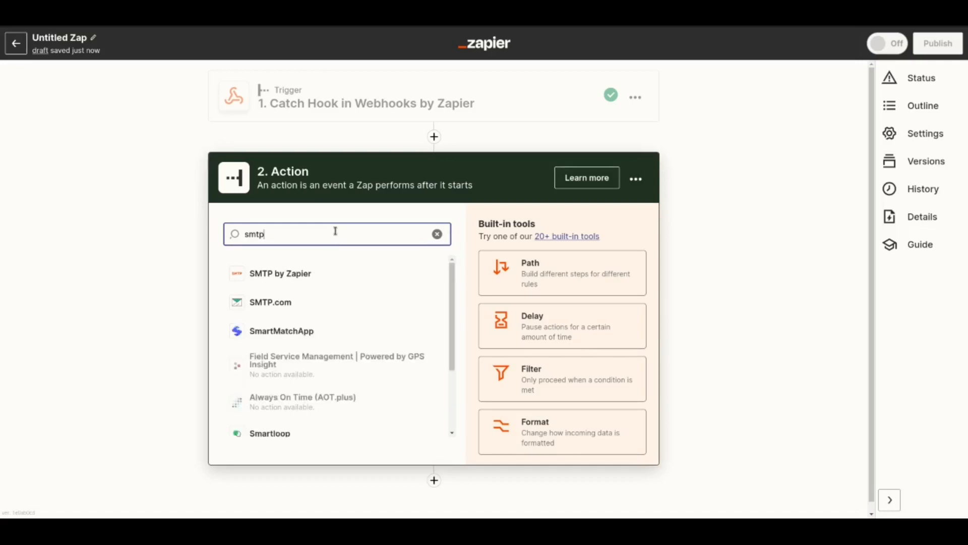
double_click(335, 231)
text(Imap)
double_click(335, 231)
text(gmail)
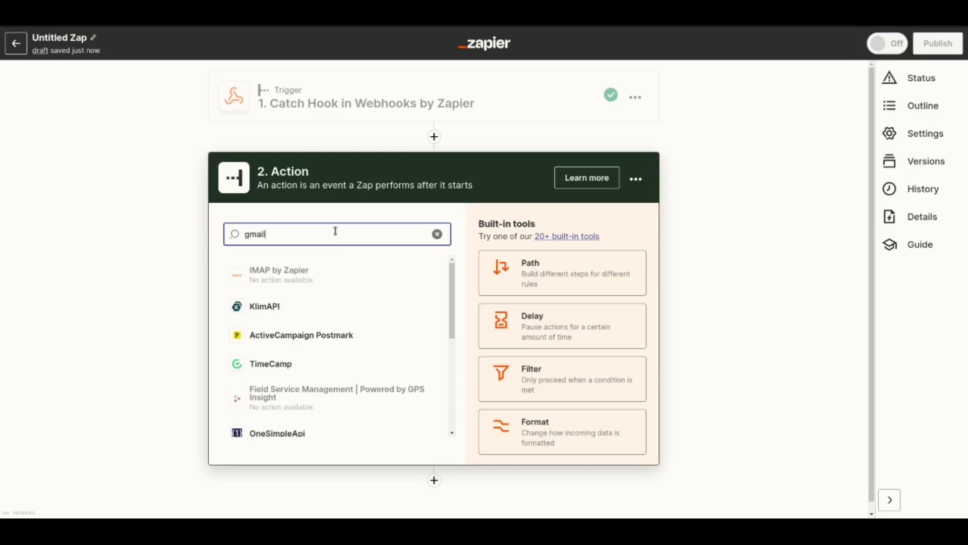
click(254, 275)
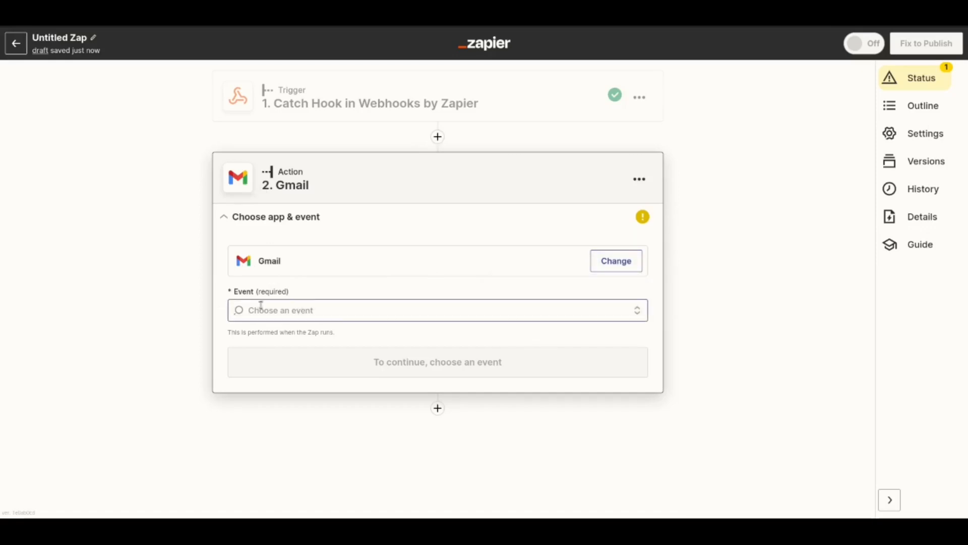
Step: Set the Gmail action event to Send Email and connect the Gmail account
click(318, 309)
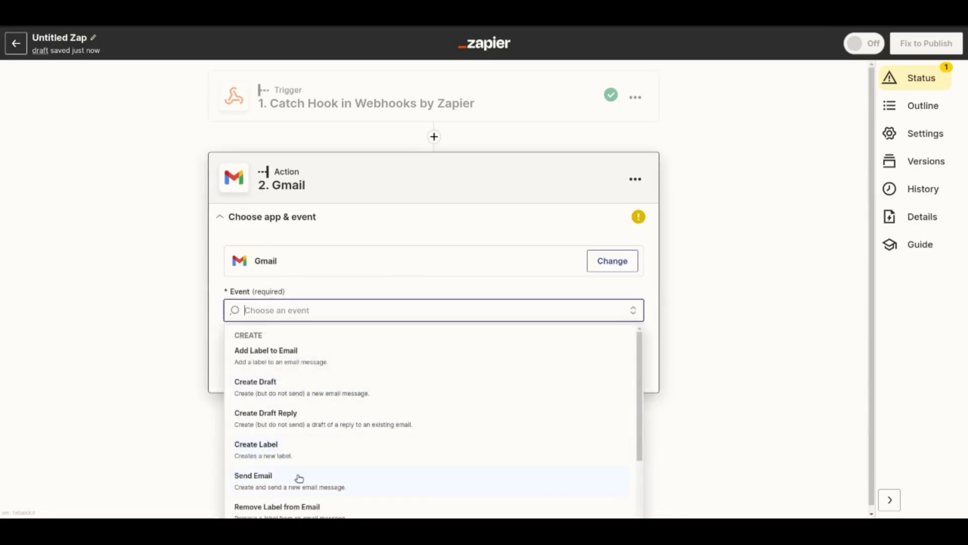
click(266, 479)
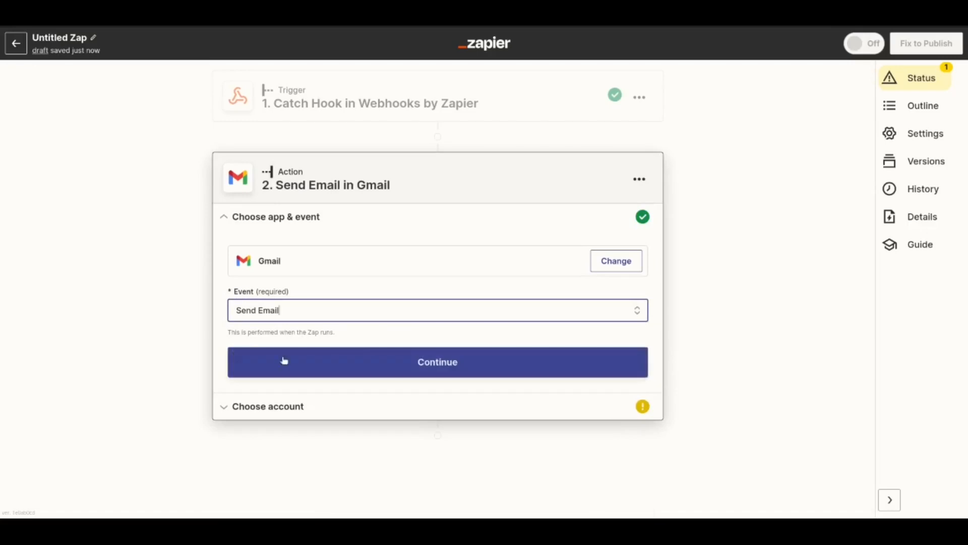
click(450, 370)
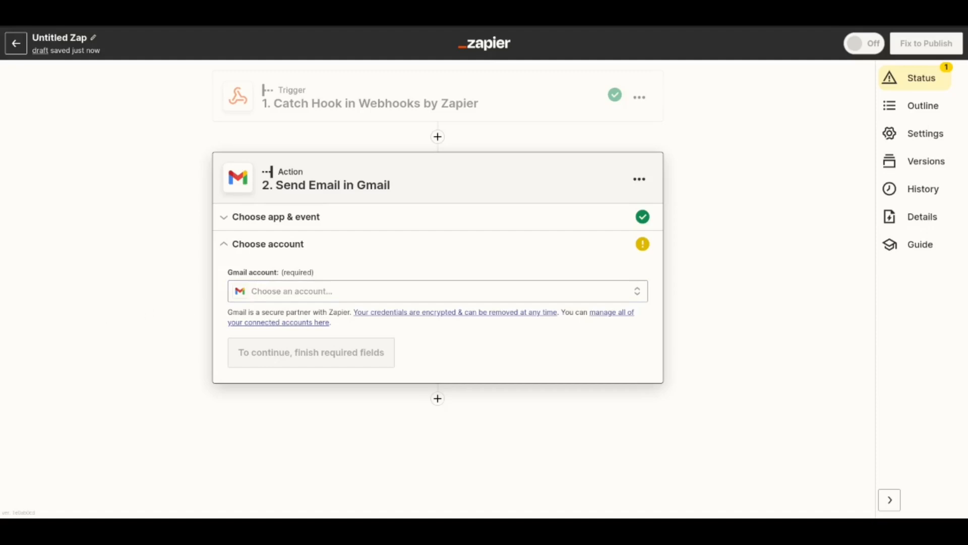
click(283, 351)
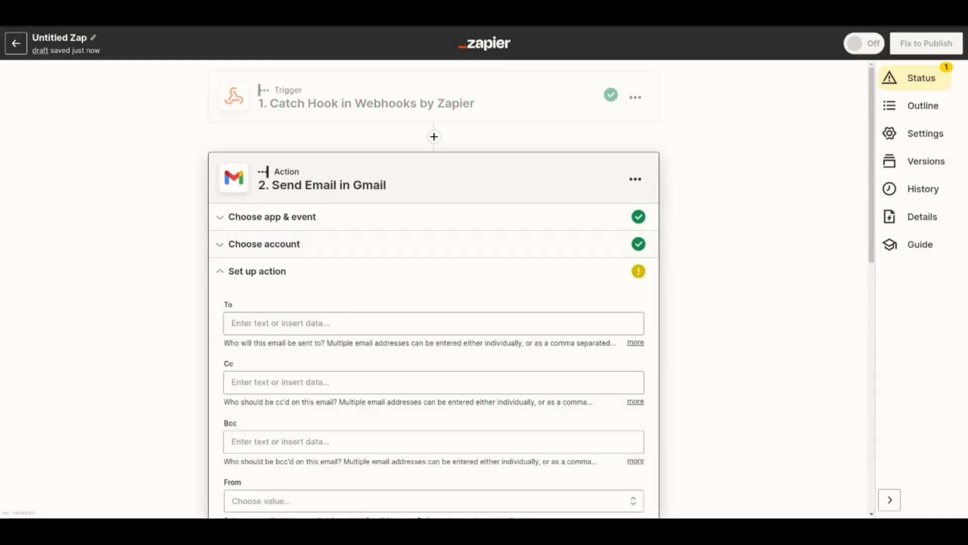
Step: Map the email's To field to the webhook's Client Email
scroll(176, 274, down, 1)
scroll(158, 270, down, 2)
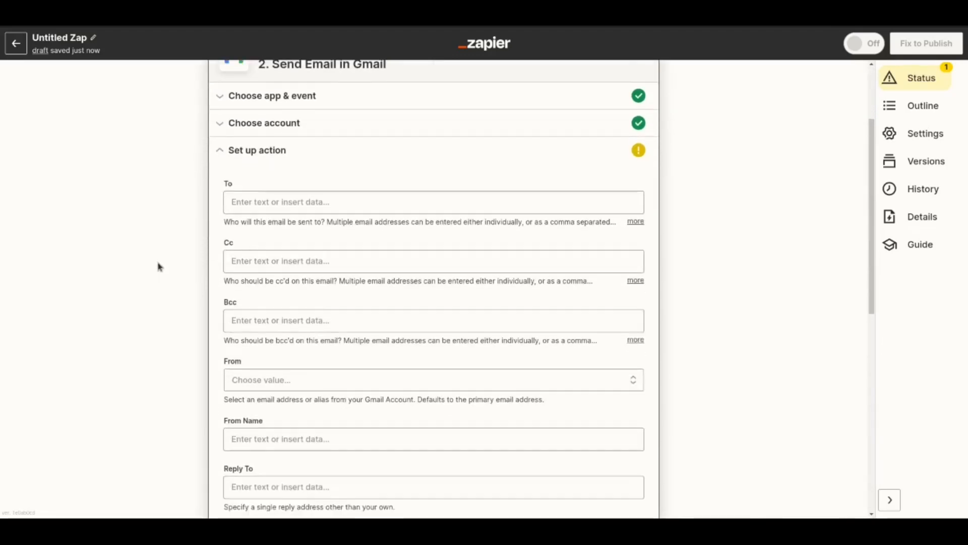
click(285, 142)
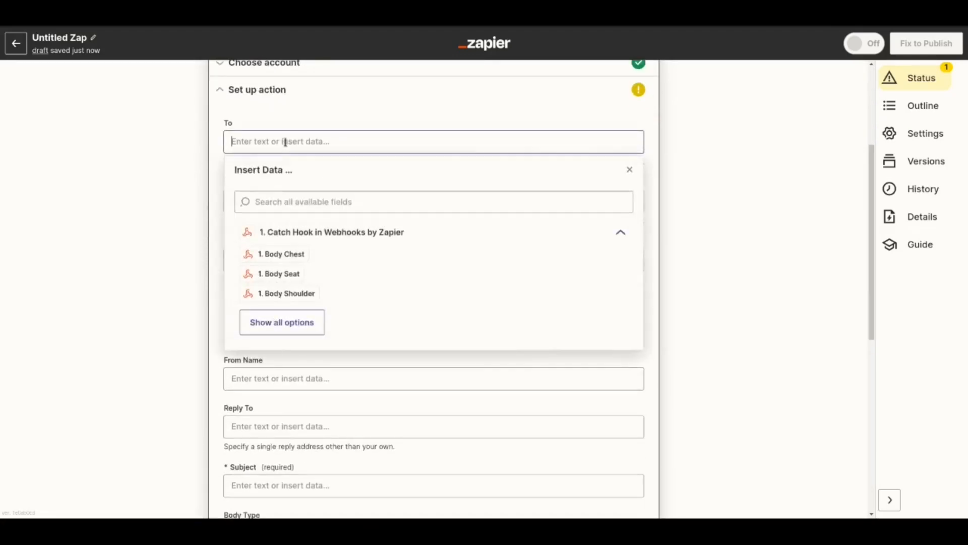
click(296, 323)
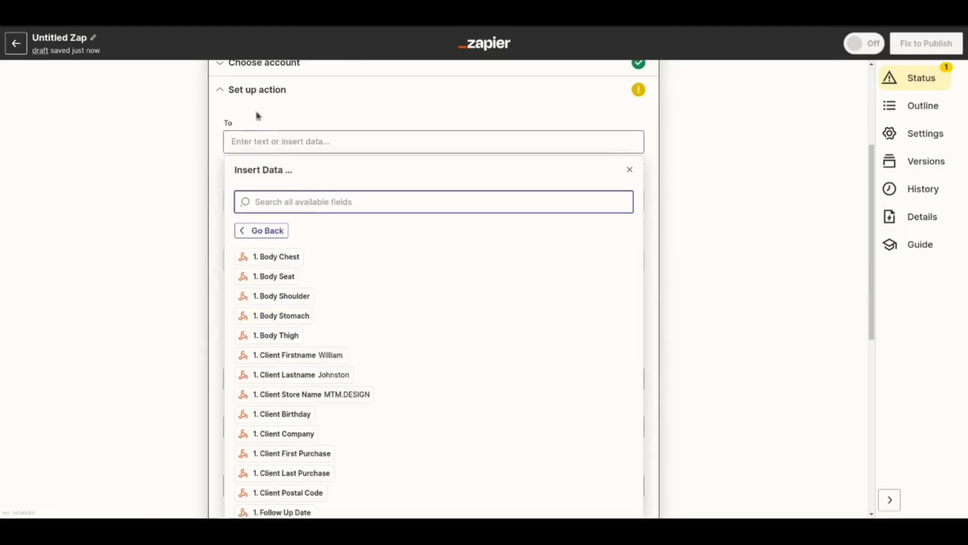
scroll(309, 417, down, 4)
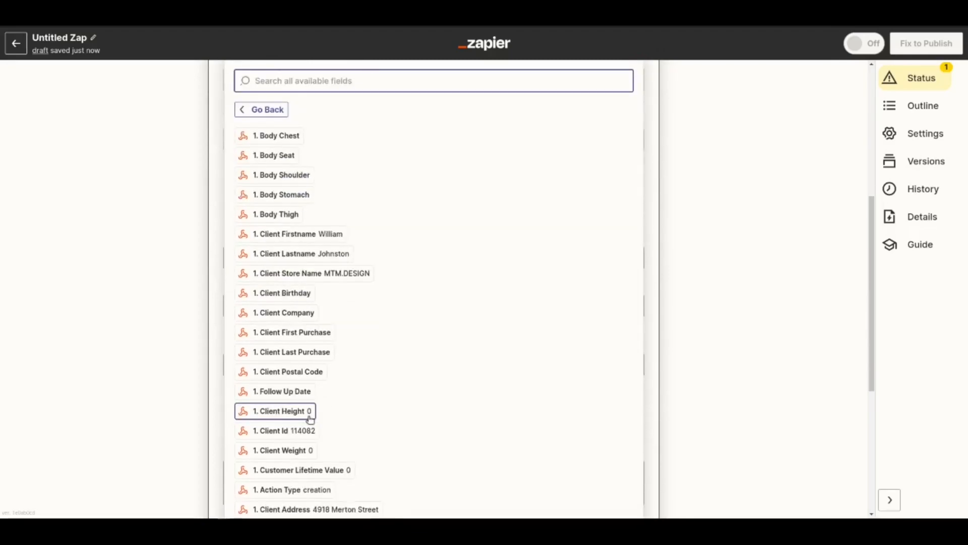
scroll(309, 415, down, 3)
click(335, 407)
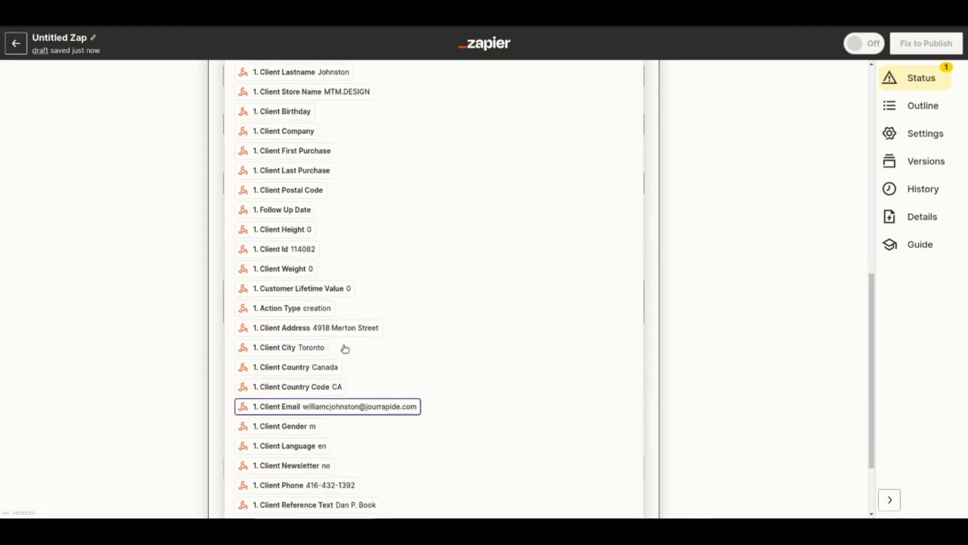
click(202, 368)
Step: Move through the Cc and Bcc fields and bring up the sender address list
scroll(227, 313, down, 3)
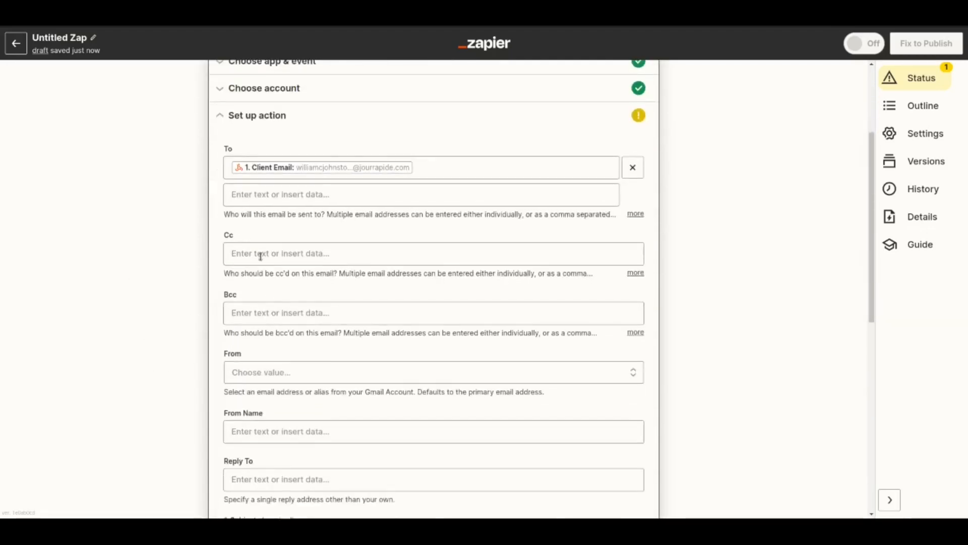
click(258, 252)
click(247, 311)
scroll(202, 341, down, 1)
click(263, 314)
click(254, 317)
Step: Choose the sender's email address in the Gmail From dropdown
click(276, 314)
click(276, 314)
text(Eric)
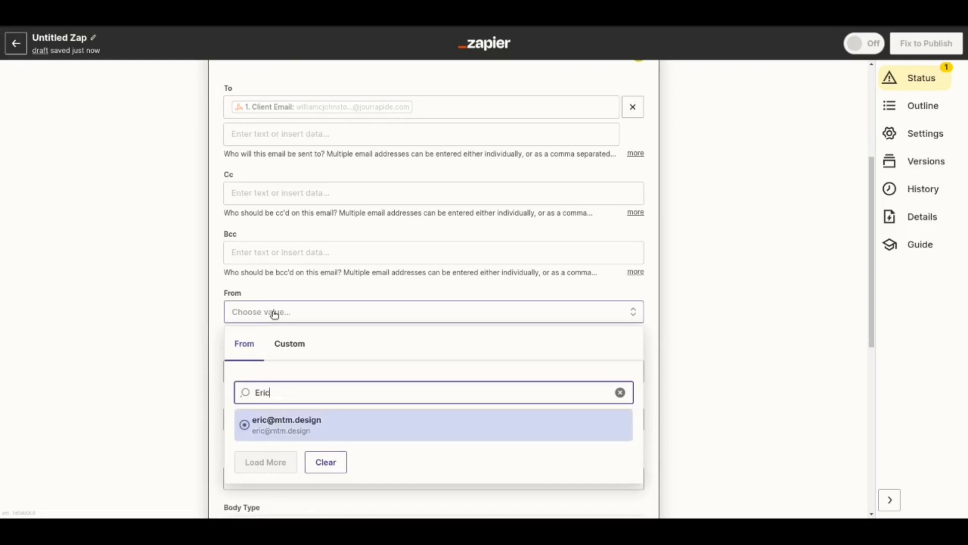
click(278, 313)
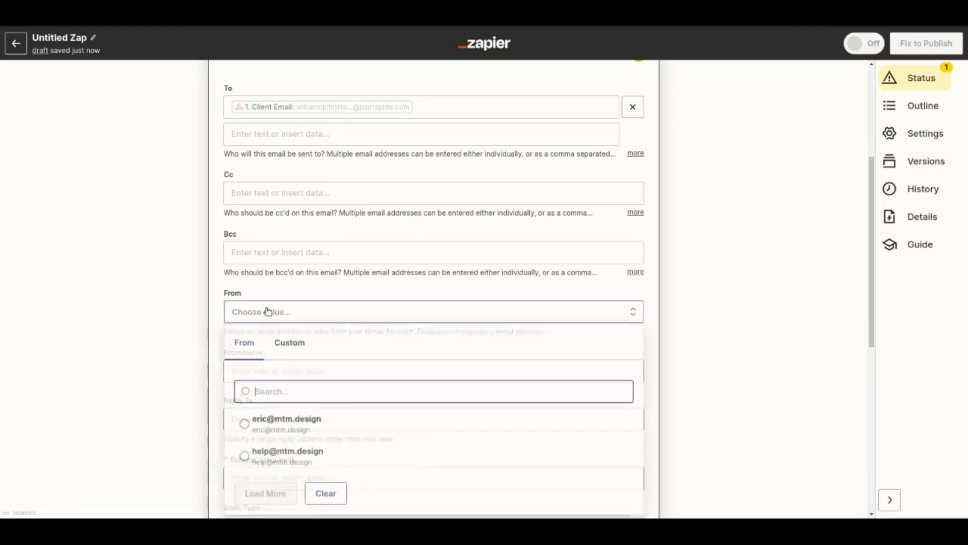
click(289, 343)
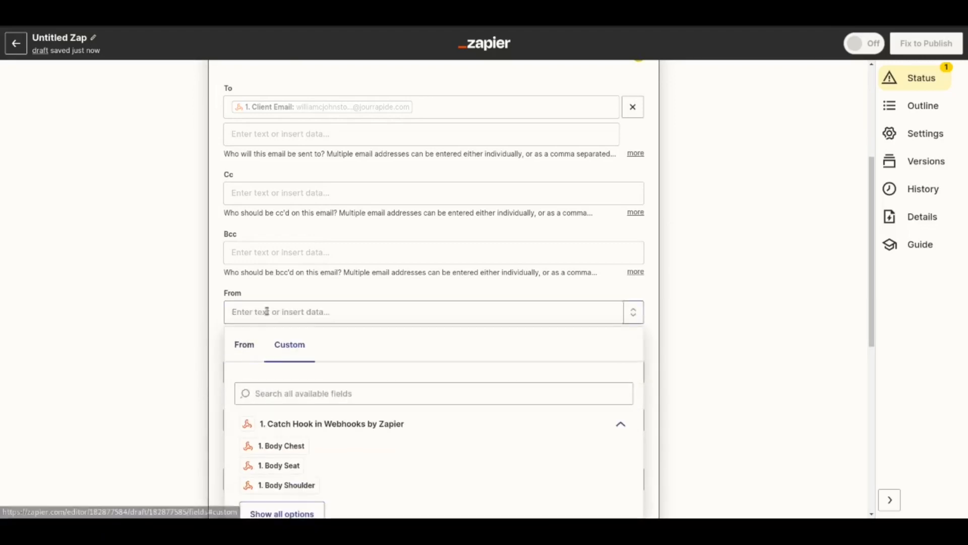
click(245, 344)
click(276, 420)
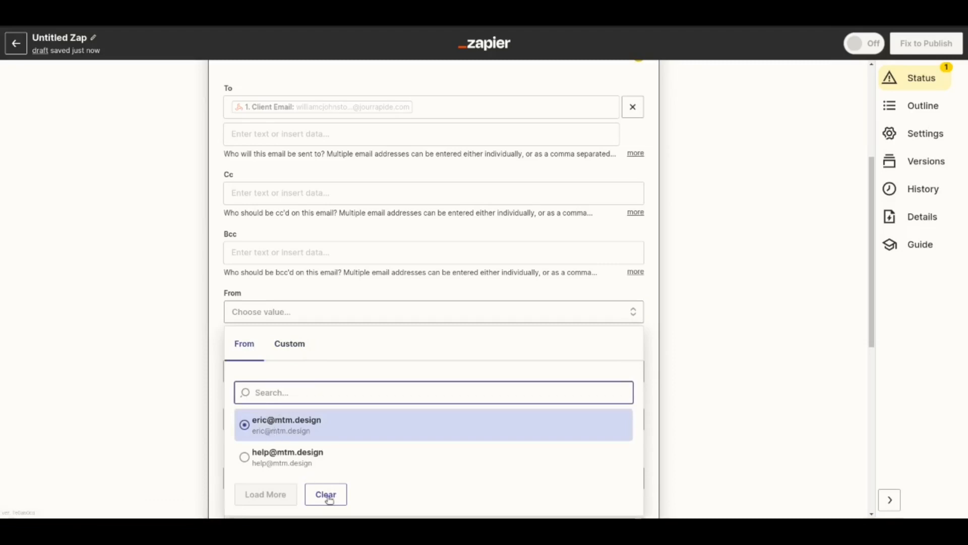
Step: Enter the sender's full name as the From Name
click(260, 369)
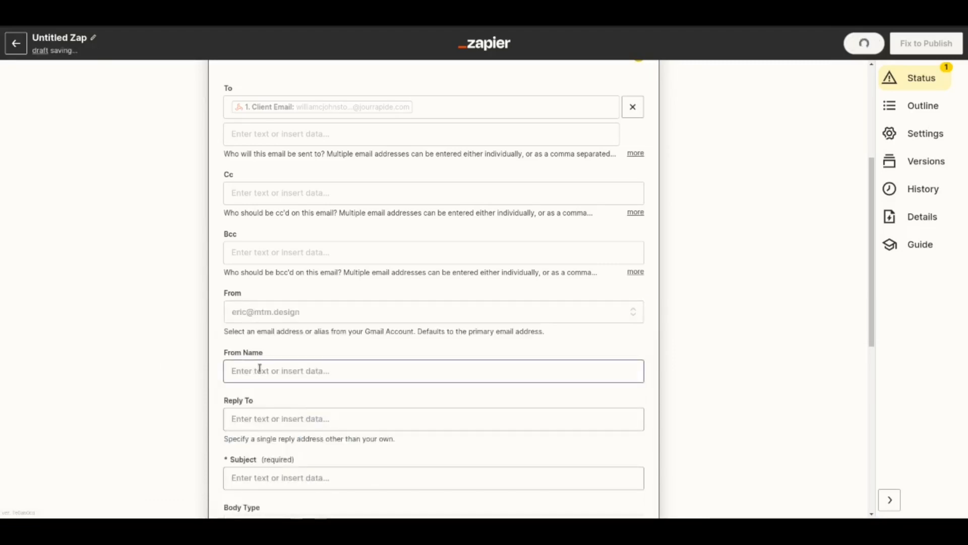
text(Eric Le G)
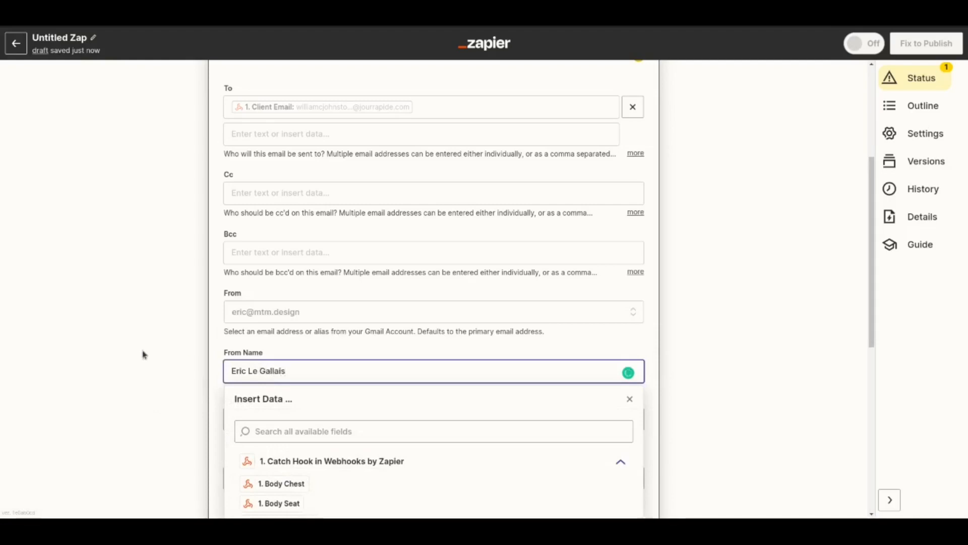
text(allais)
click(176, 420)
scroll(175, 419, down, 3)
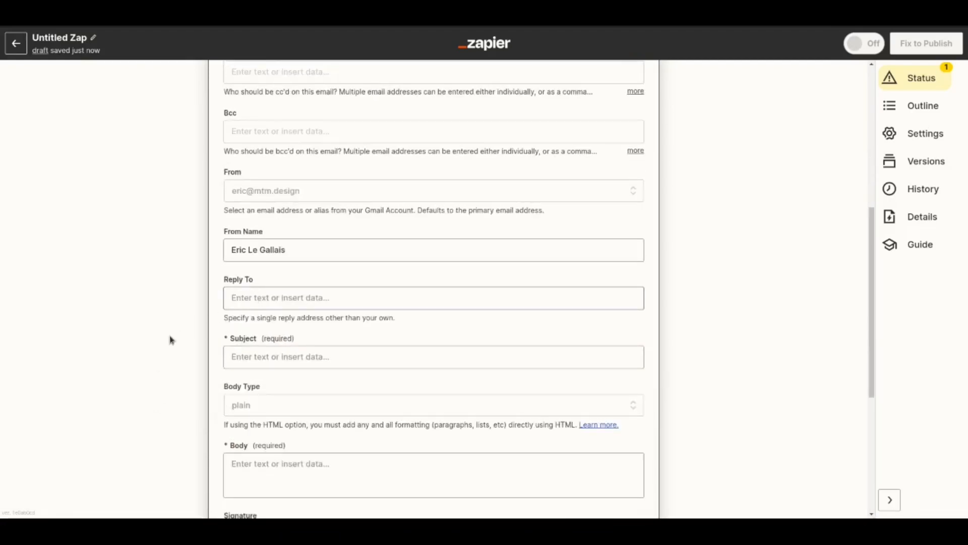
scroll(202, 328, down, 2)
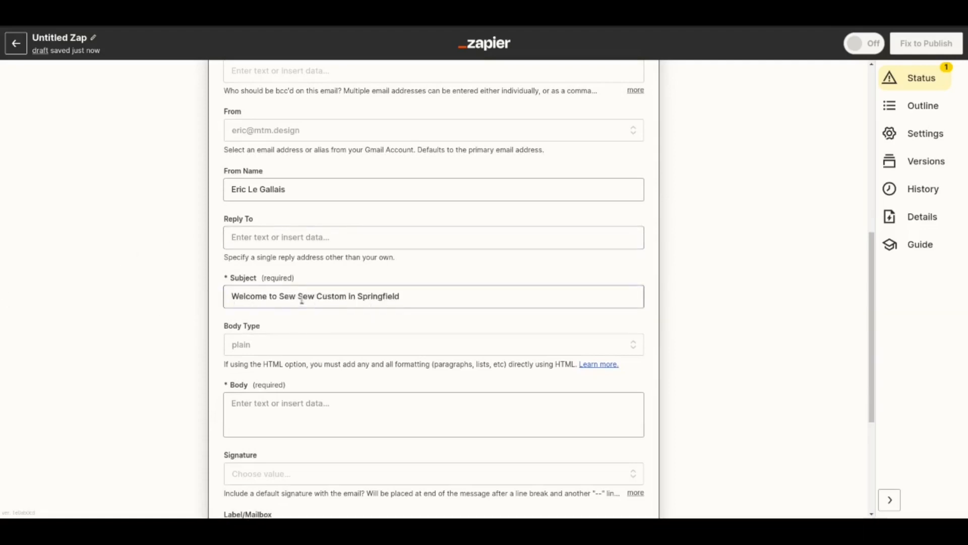
Step: Keep the email Body Type set to plain
click(265, 345)
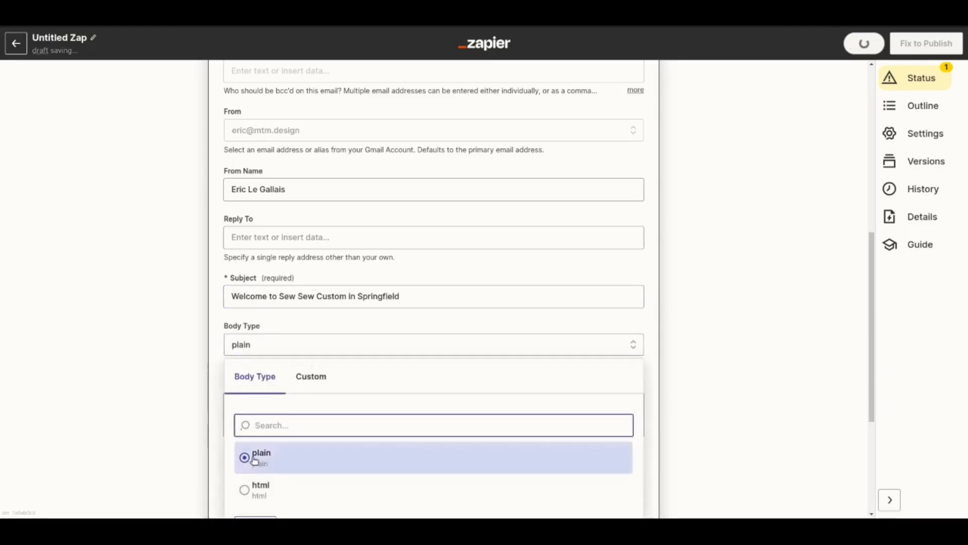
click(255, 458)
click(251, 345)
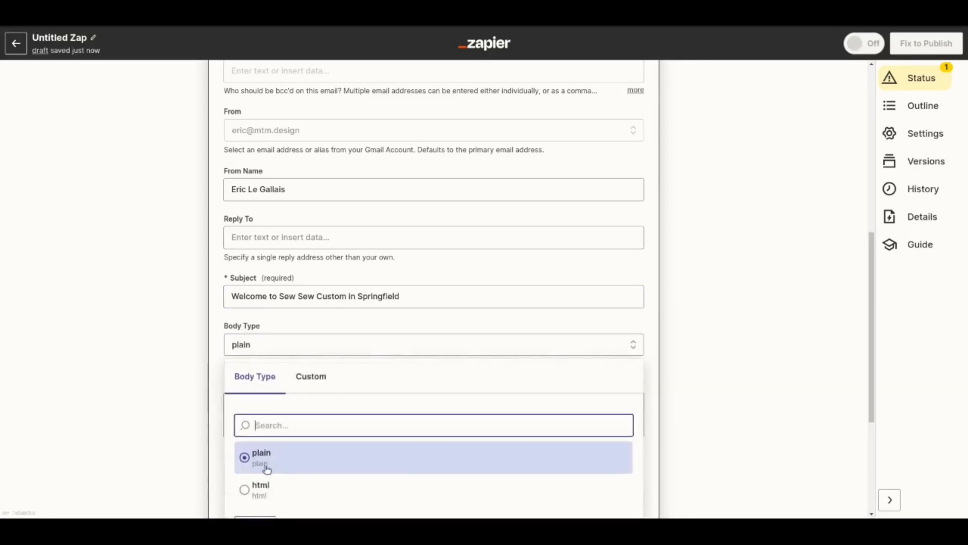
click(188, 350)
scroll(232, 365, down, 1)
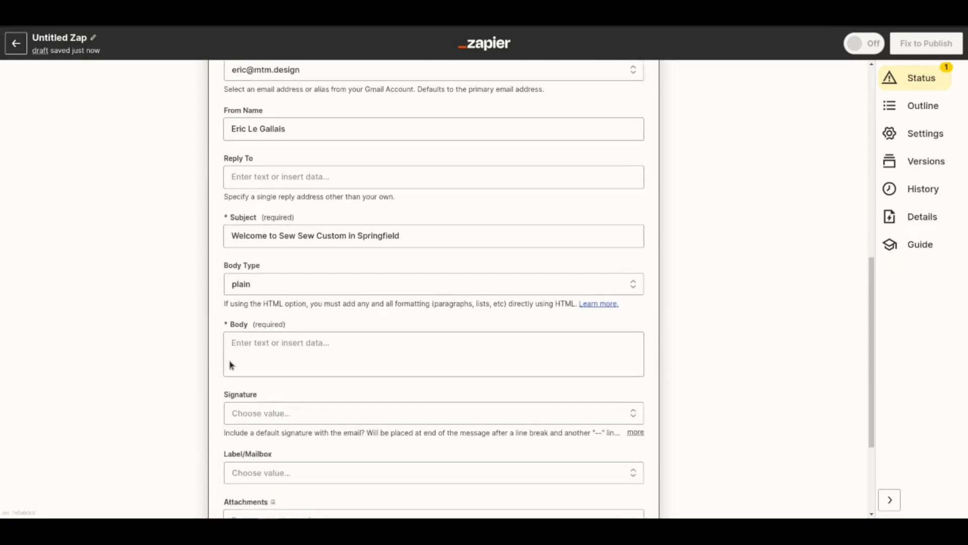
Step: Paste the welcome letter into Body and delete the [Client Name] placeholder
click(254, 343)
key(ctrl+v)
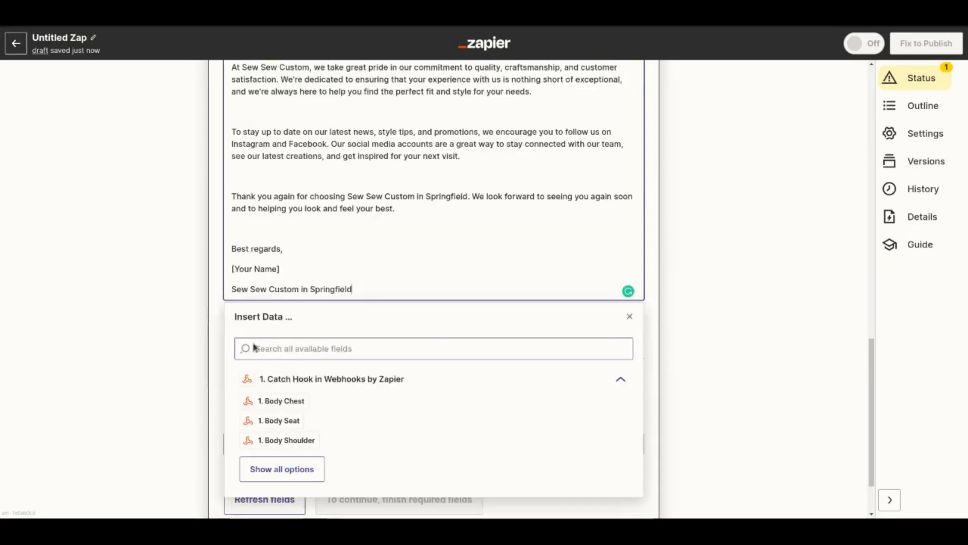
scroll(335, 226, up, 3)
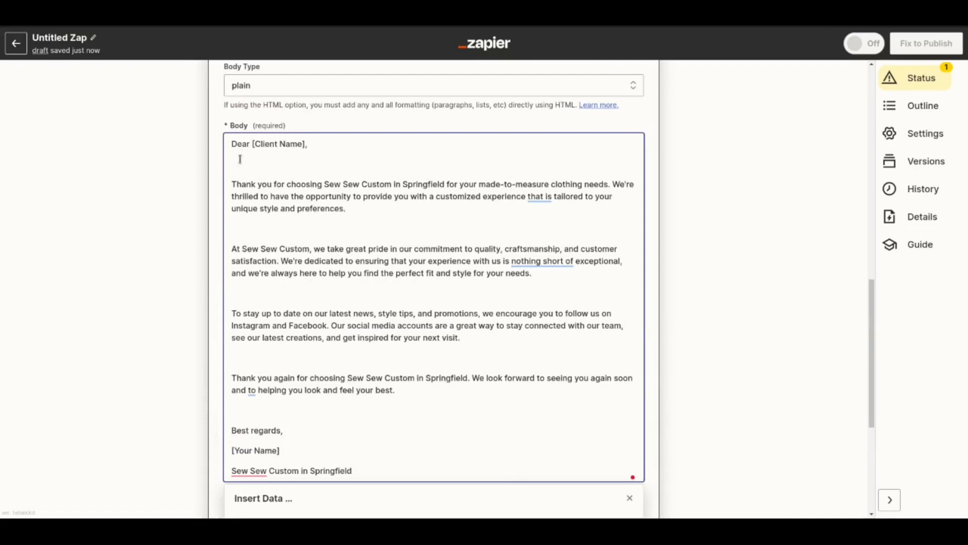
click(320, 158)
key(Delete)
drag(250, 144, 308, 145)
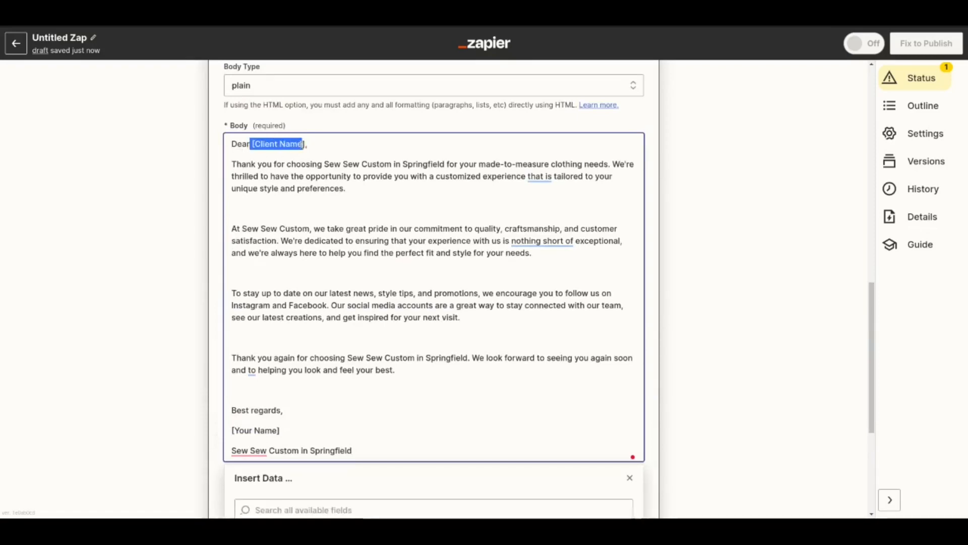
key(BackSpace)
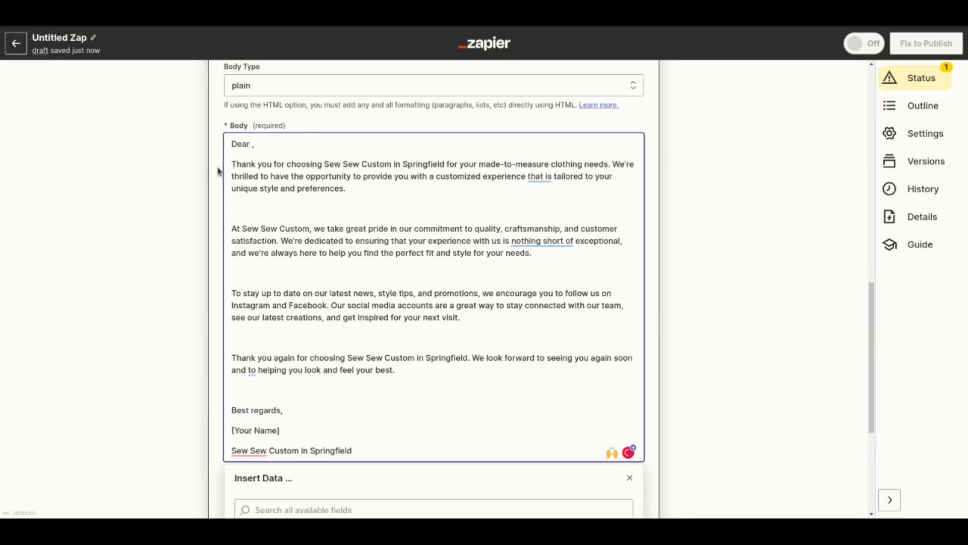
Step: Insert the webhook's Client Firstname field after 'Dear'
scroll(242, 411, down, 3)
click(283, 396)
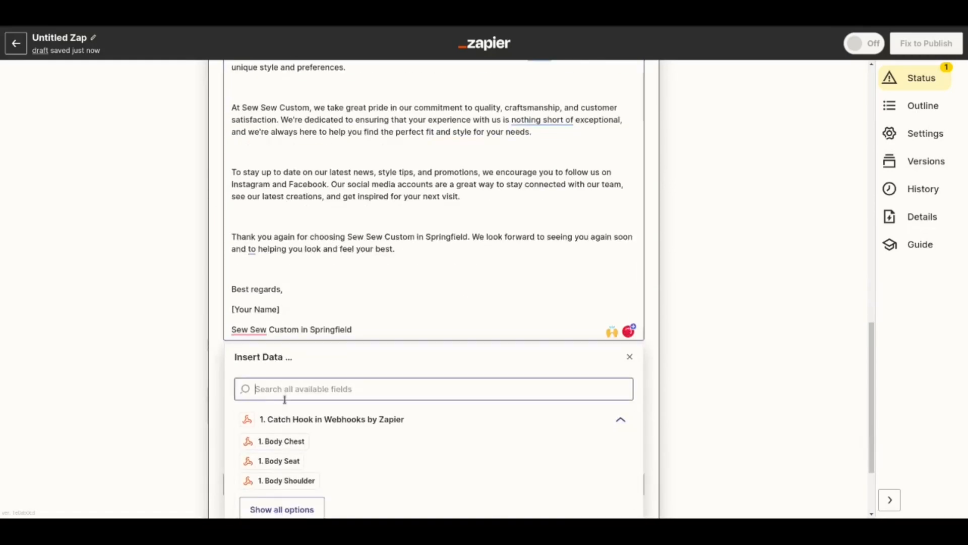
text(n)
key(BackSpace)
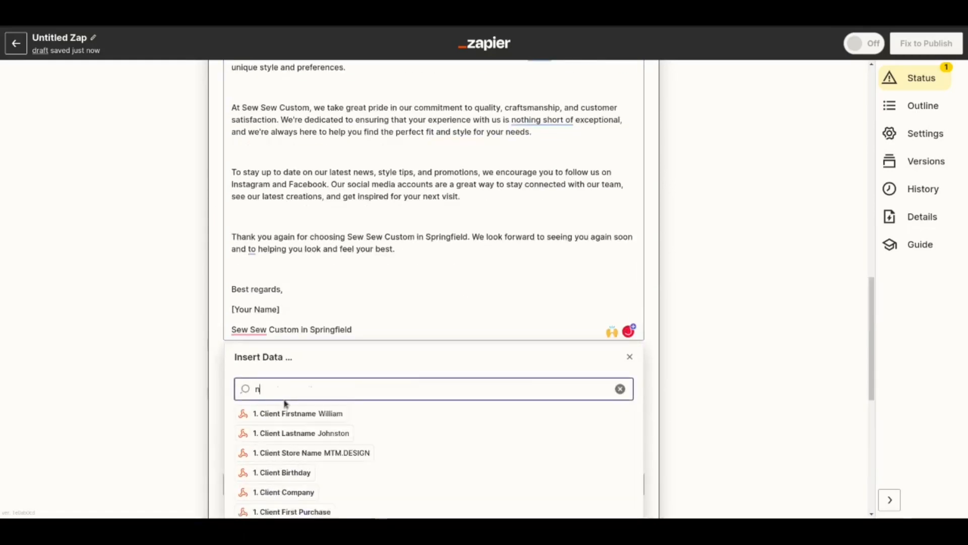
text(name)
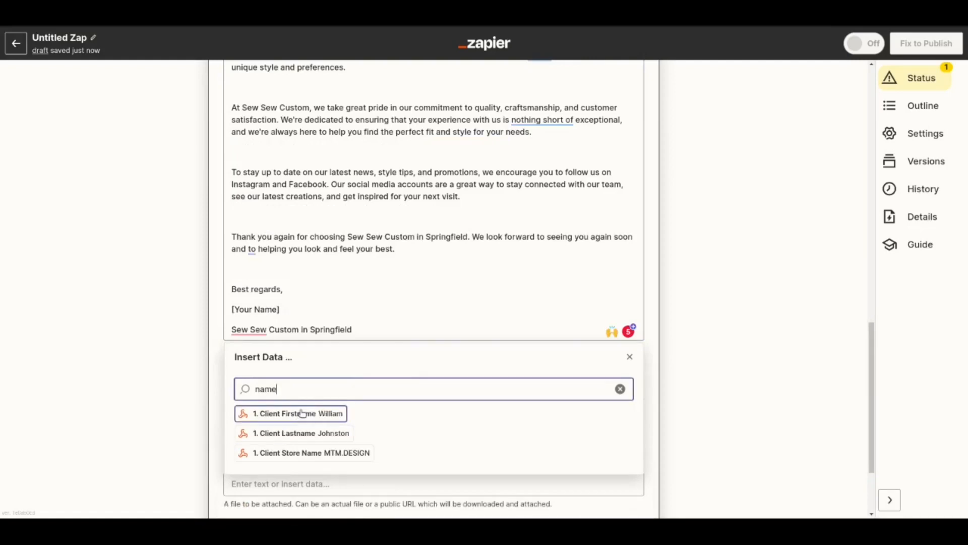
click(303, 412)
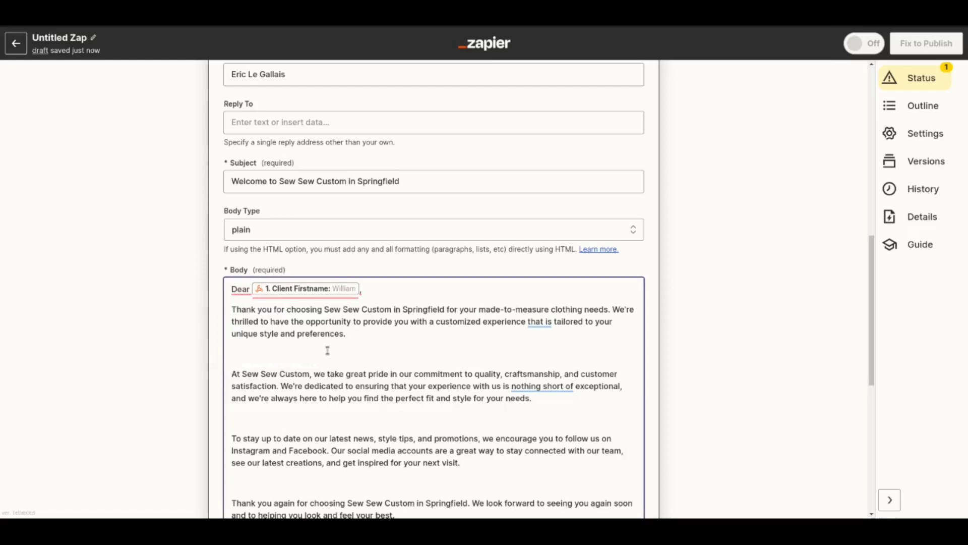
Step: Delete the blank paragraphs, including those above 'Thank you again' and 'Best regards'
key(BackSpace)
click(266, 398)
key(BackSpace)
click(251, 441)
key(BackSpace)
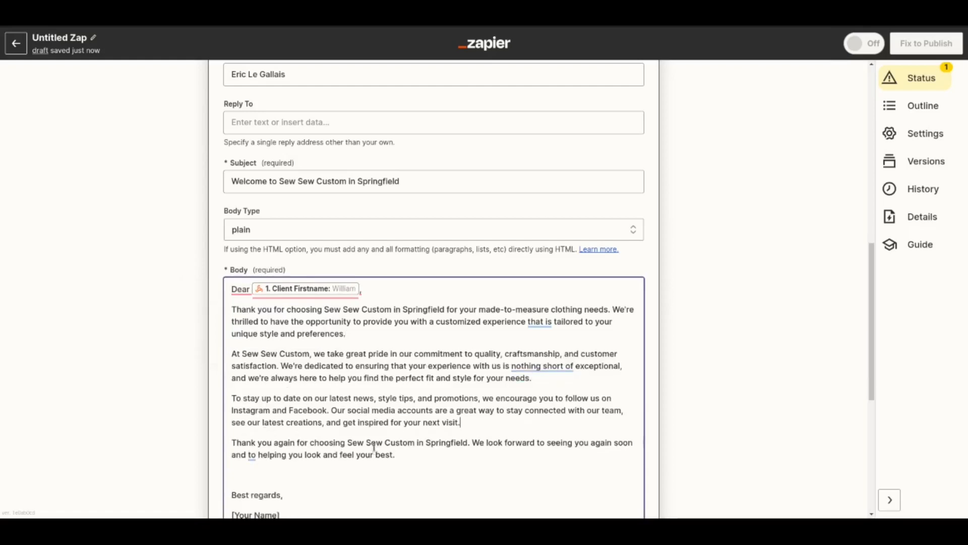
scroll(371, 449, down, 1)
click(257, 411)
key(BackSpace)
Step: Replace the [Your Name] placeholder with the sender's name
drag(289, 434, 221, 437)
text(Eric)
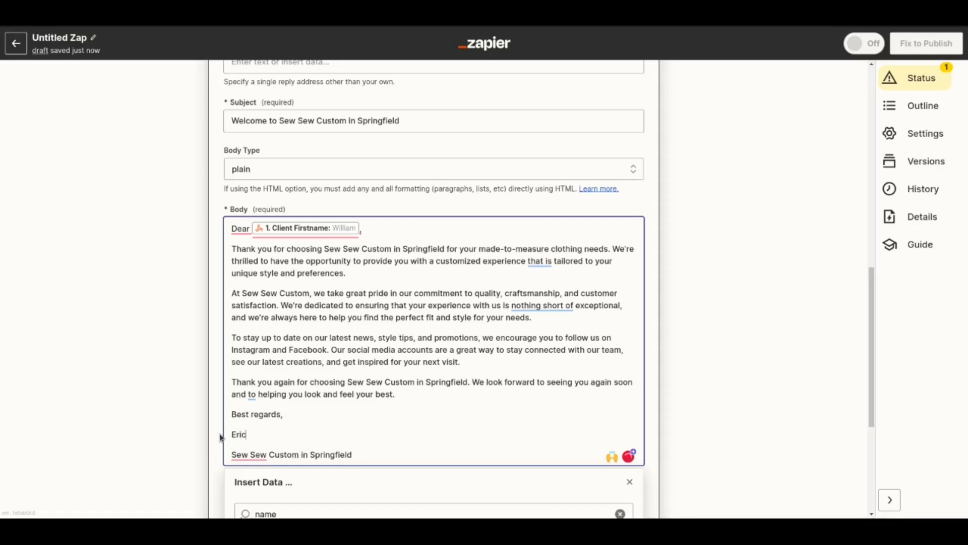
scroll(198, 411, down, 1)
click(189, 348)
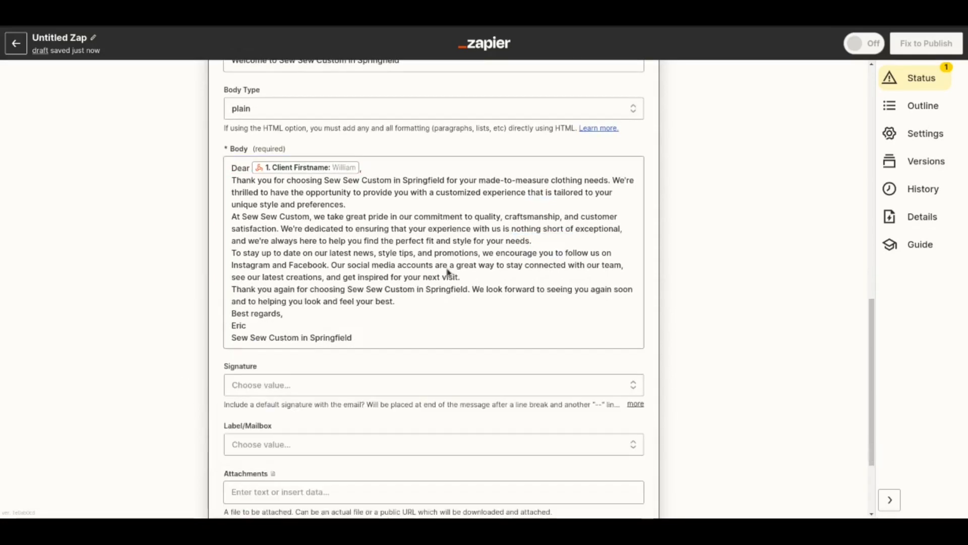
scroll(220, 325, down, 2)
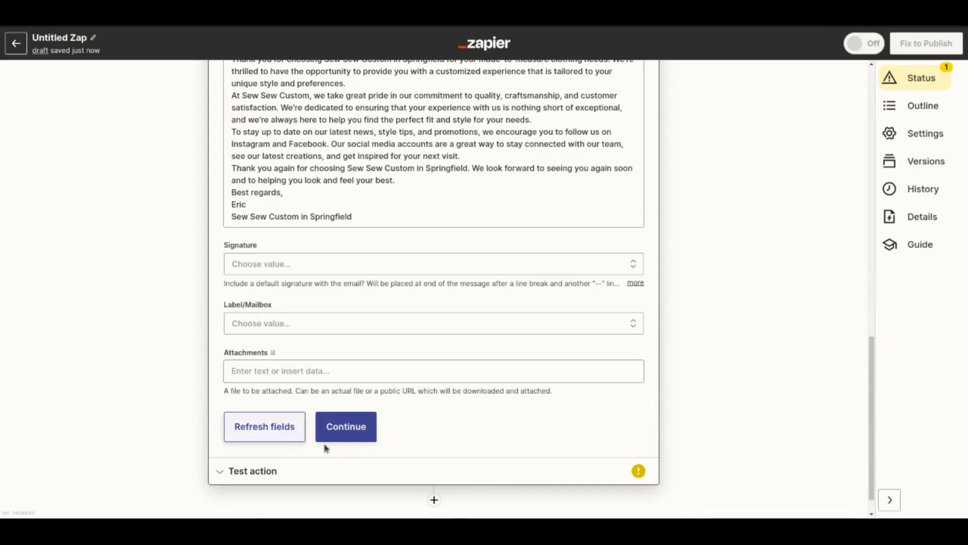
Step: Continue to testing and send a test welcome email through Gmail
click(339, 426)
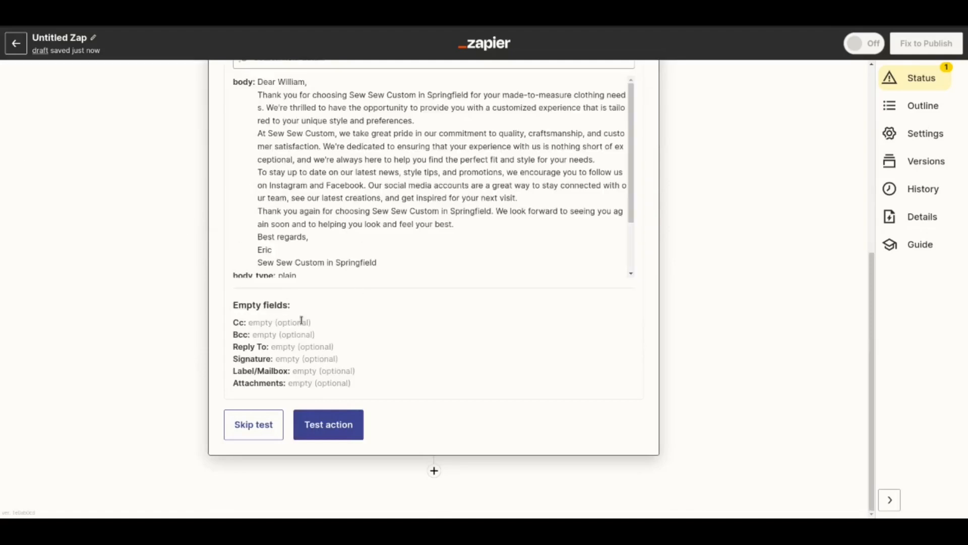
scroll(378, 252, down, 5)
scroll(378, 252, up, 5)
click(339, 431)
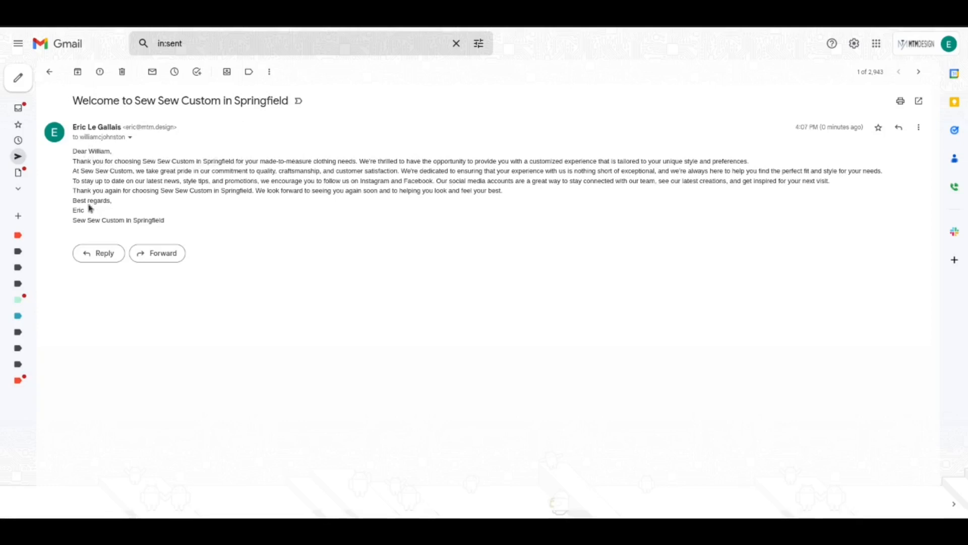
Step: Check the 'Sew Sew Custom in Springfield' line in the sent Gmail message
drag(75, 220, 188, 218)
click(202, 218)
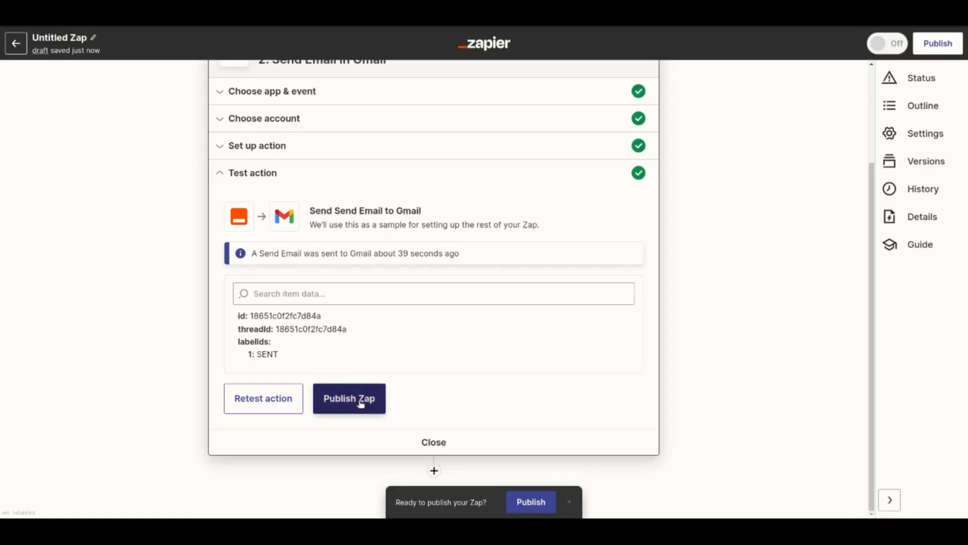
Step: Publish and turn on the Zap, titled 'Welcome email to all new clients from MTM.Design'
click(361, 405)
click(487, 289)
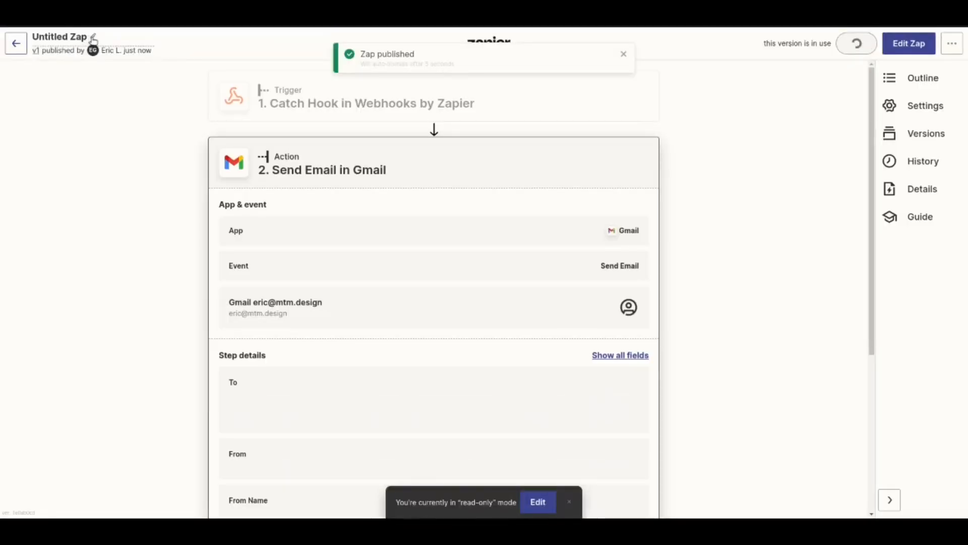
click(94, 39)
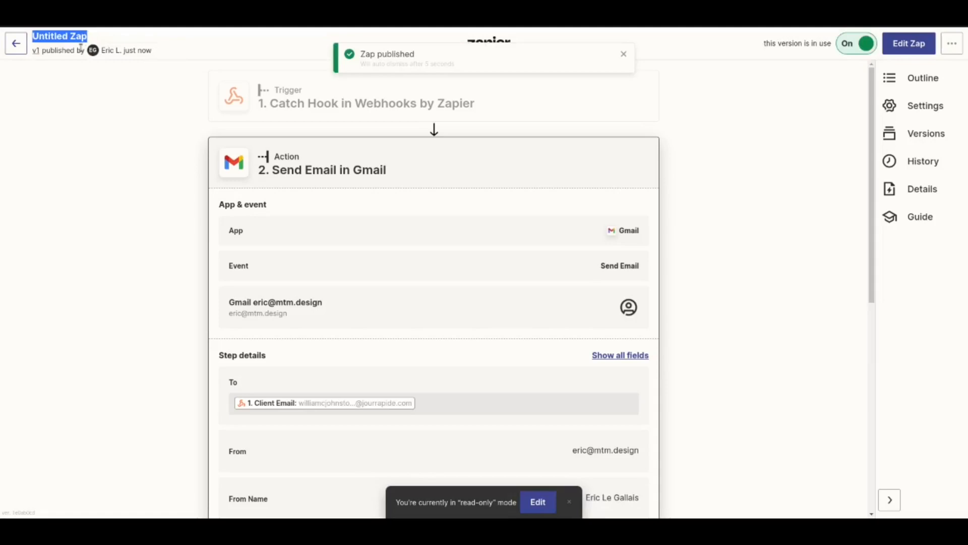
text(Welcome email to all new c)
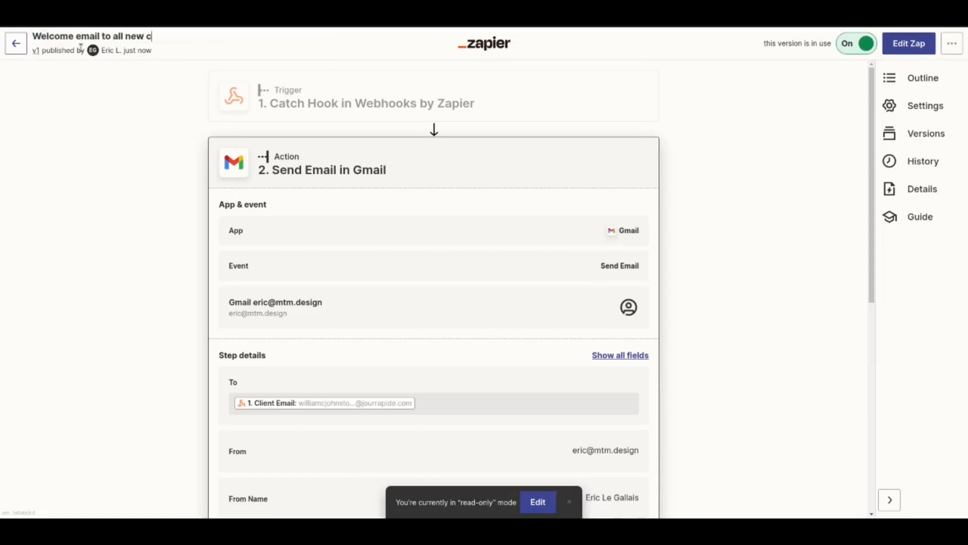
text(lients from MTM.Design)
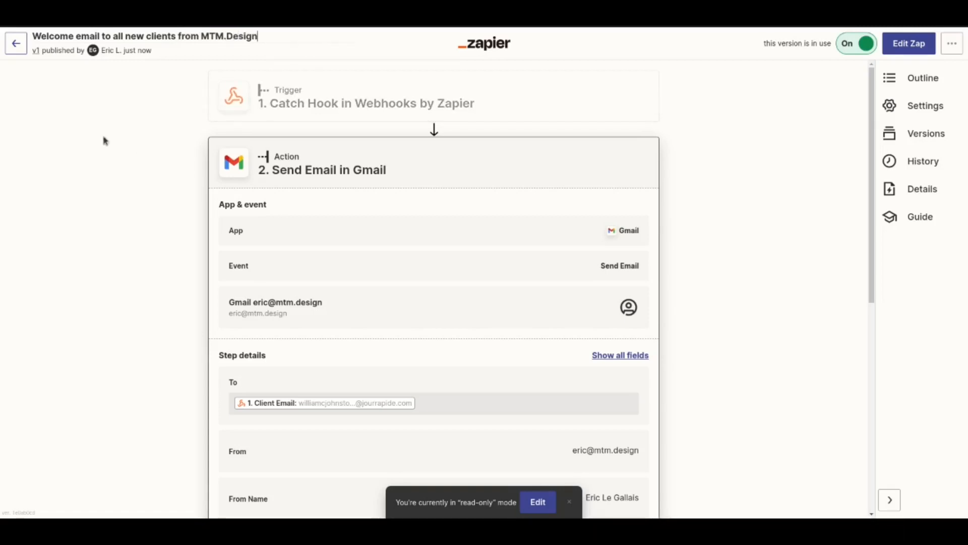
click(127, 149)
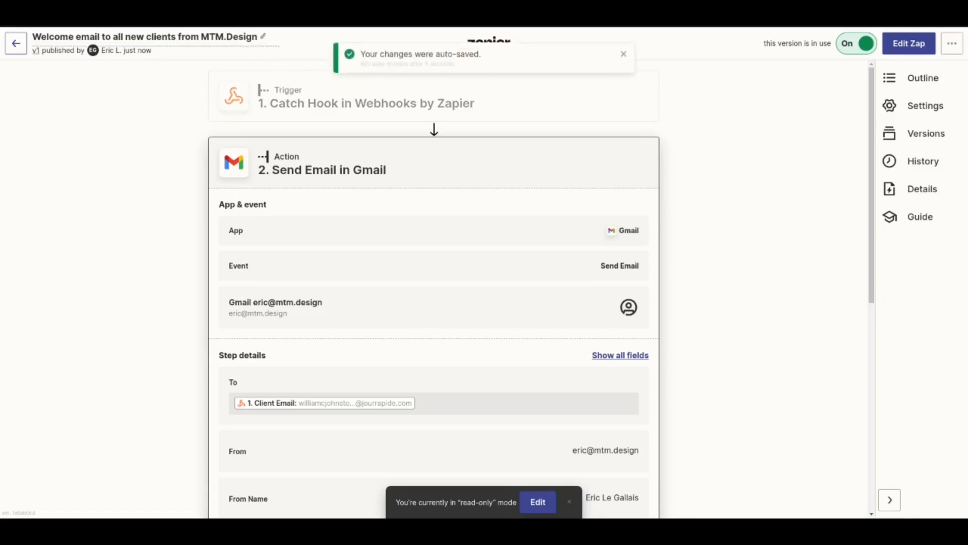